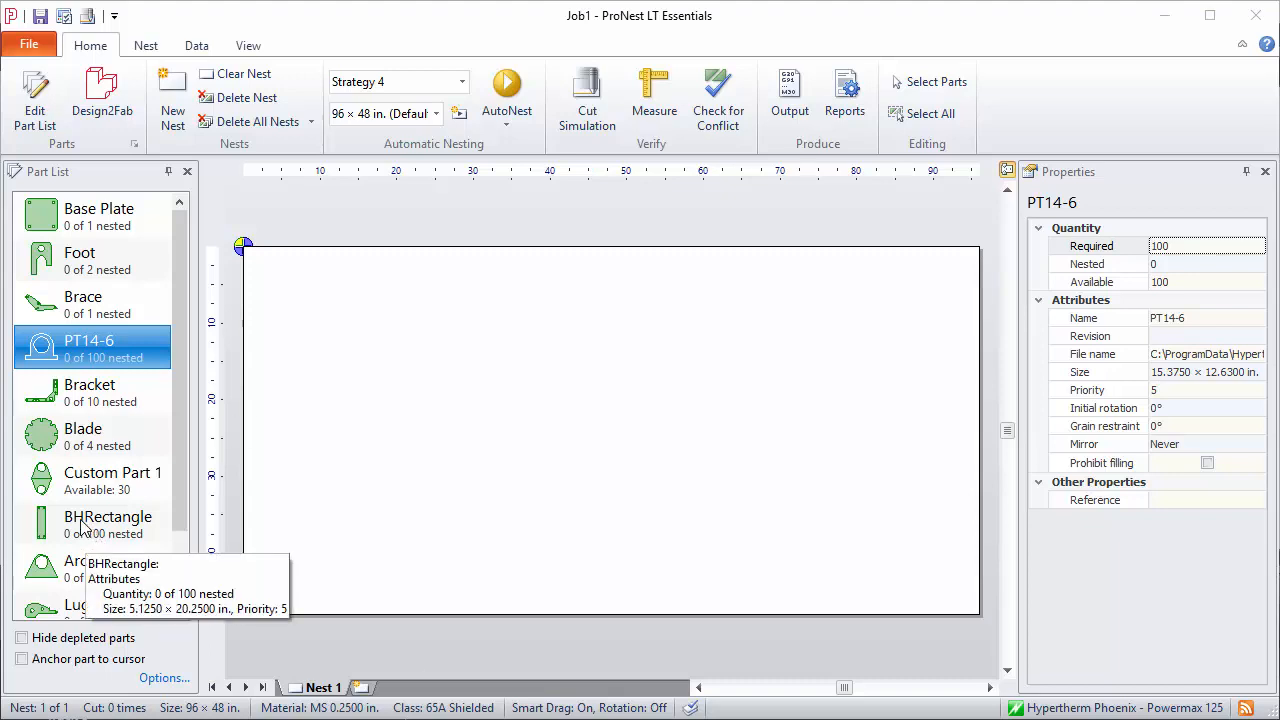
# - Fill the plate with an array of BHRectangle parts starting at the home corner, and array a 90°-rotated BHRectangle along the remaining lower strip
pyautogui.moveTo(82, 527); pyautogui.dragTo(354, 380)
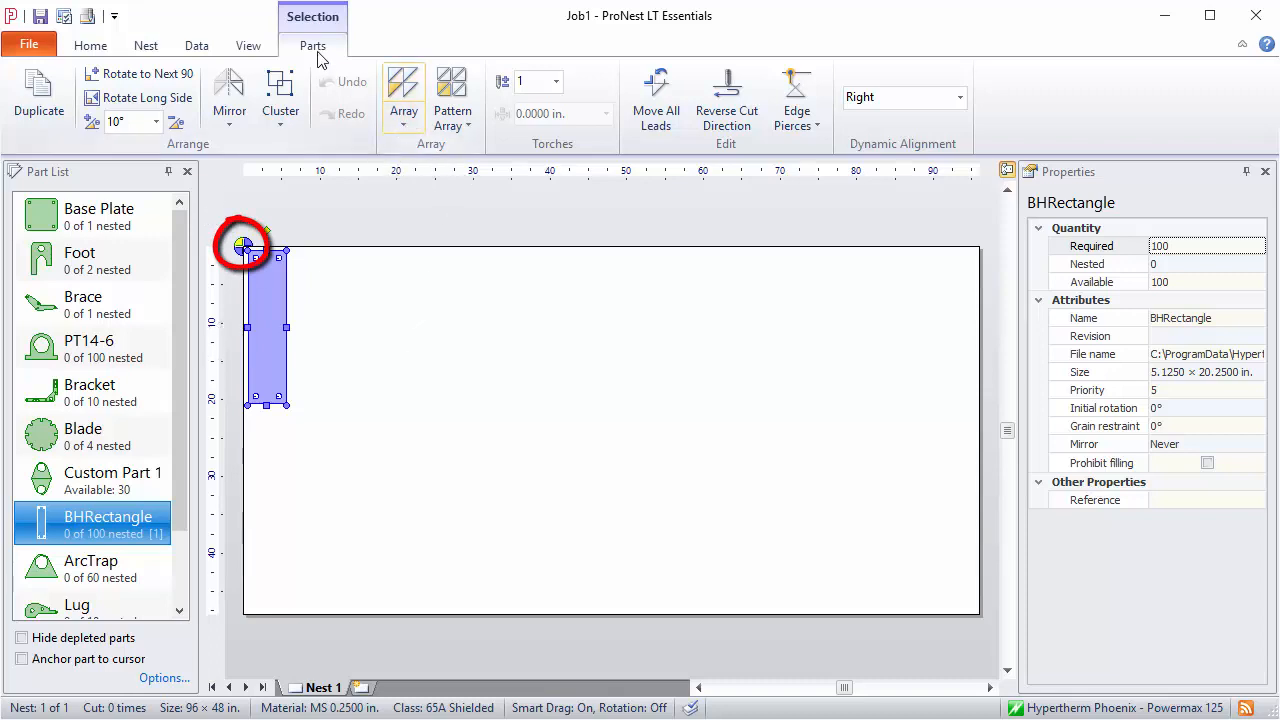
pyautogui.click(405, 100)
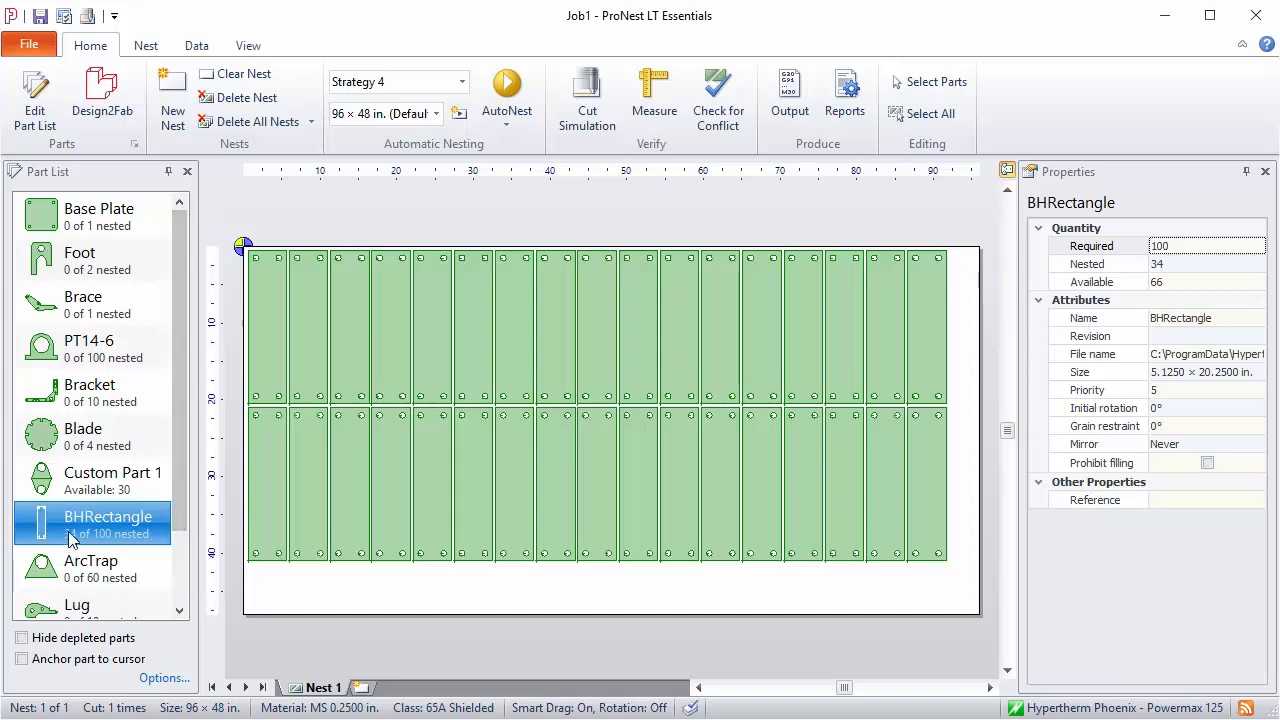
pyautogui.moveTo(47, 528); pyautogui.dragTo(352, 591)
pyautogui.press('space')
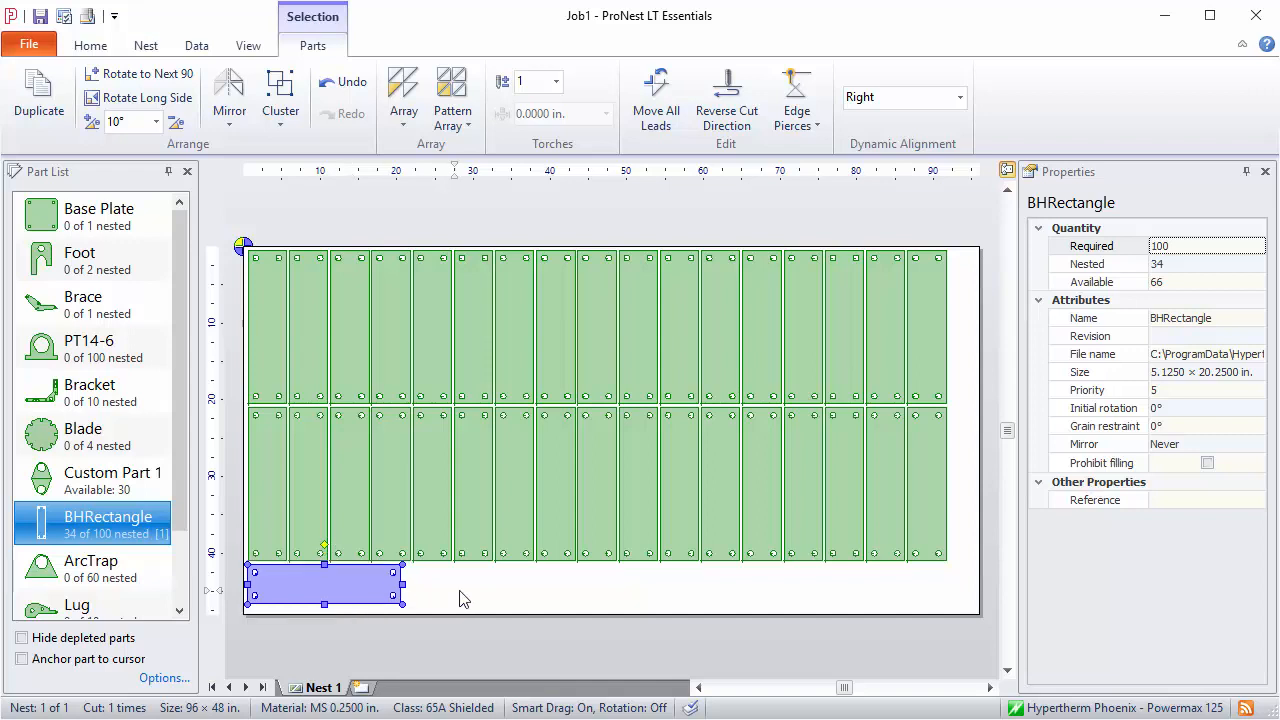
pyautogui.click(403, 90)
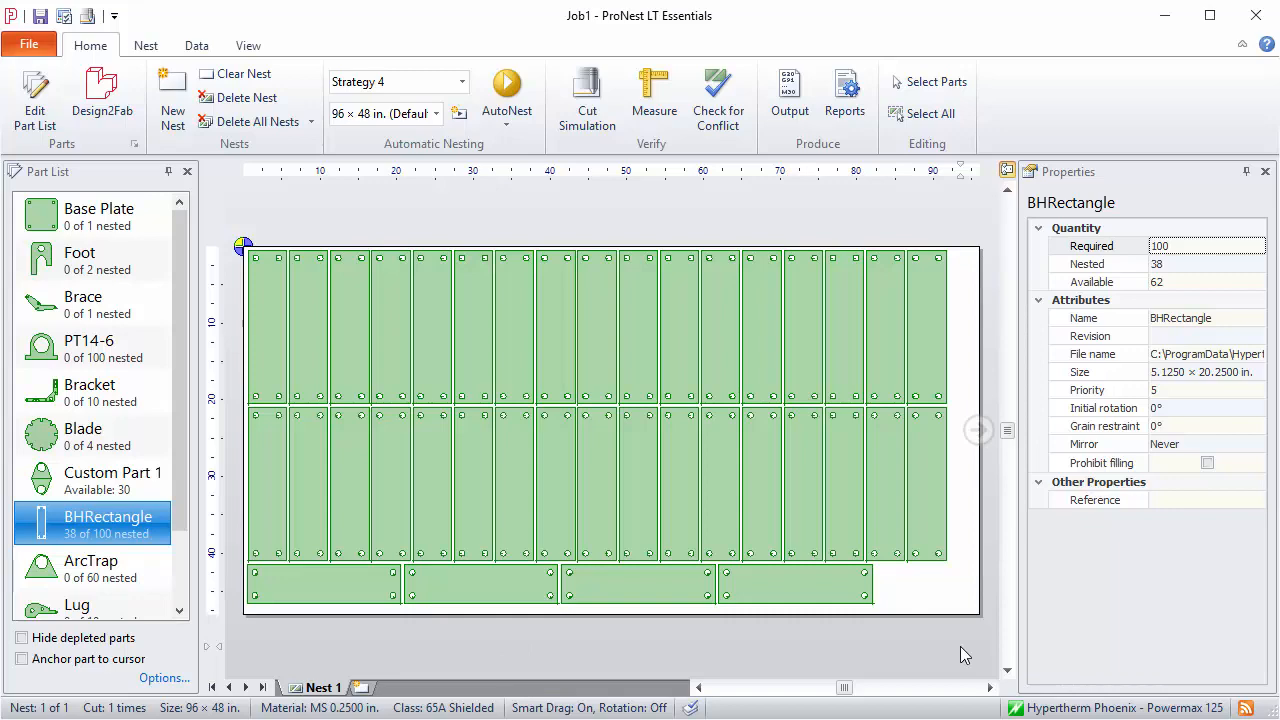
# - Clear all BHRectangle parts from the nest and fill the plate with a standard array of PT14-6 parts
pyautogui.moveTo(960, 646); pyautogui.dragTo(250, 203)
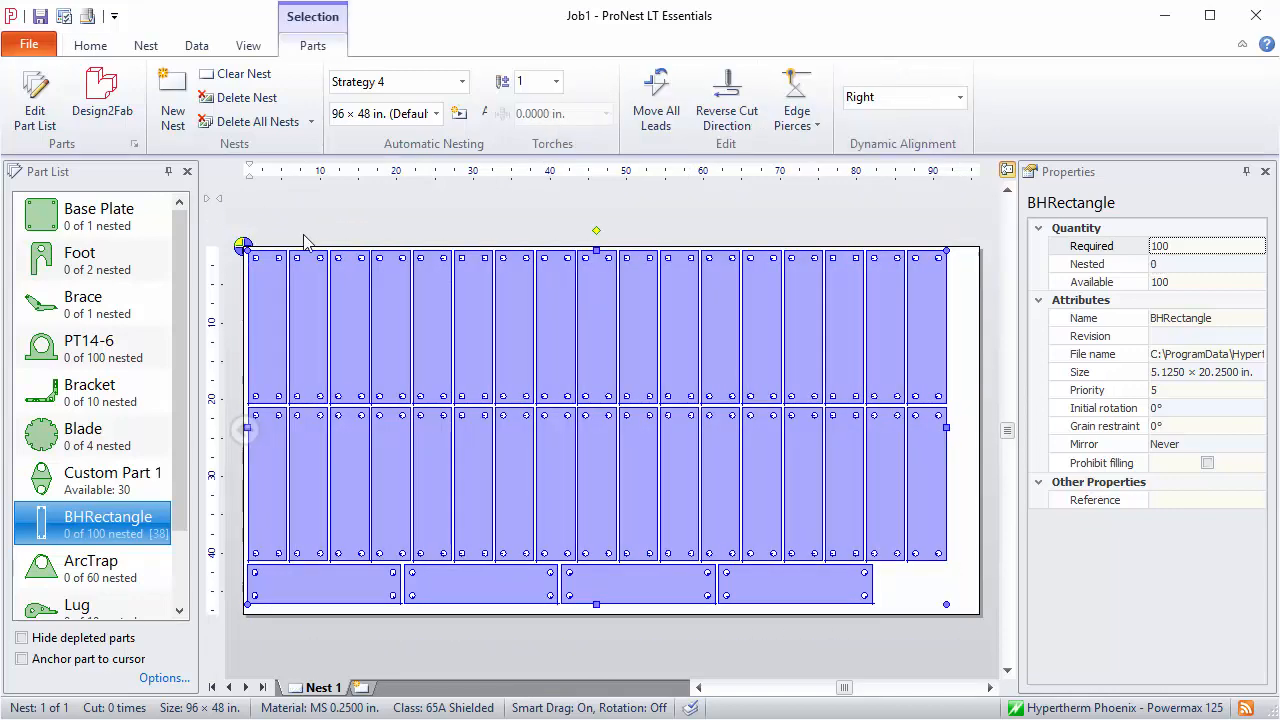
pyautogui.press('Delete')
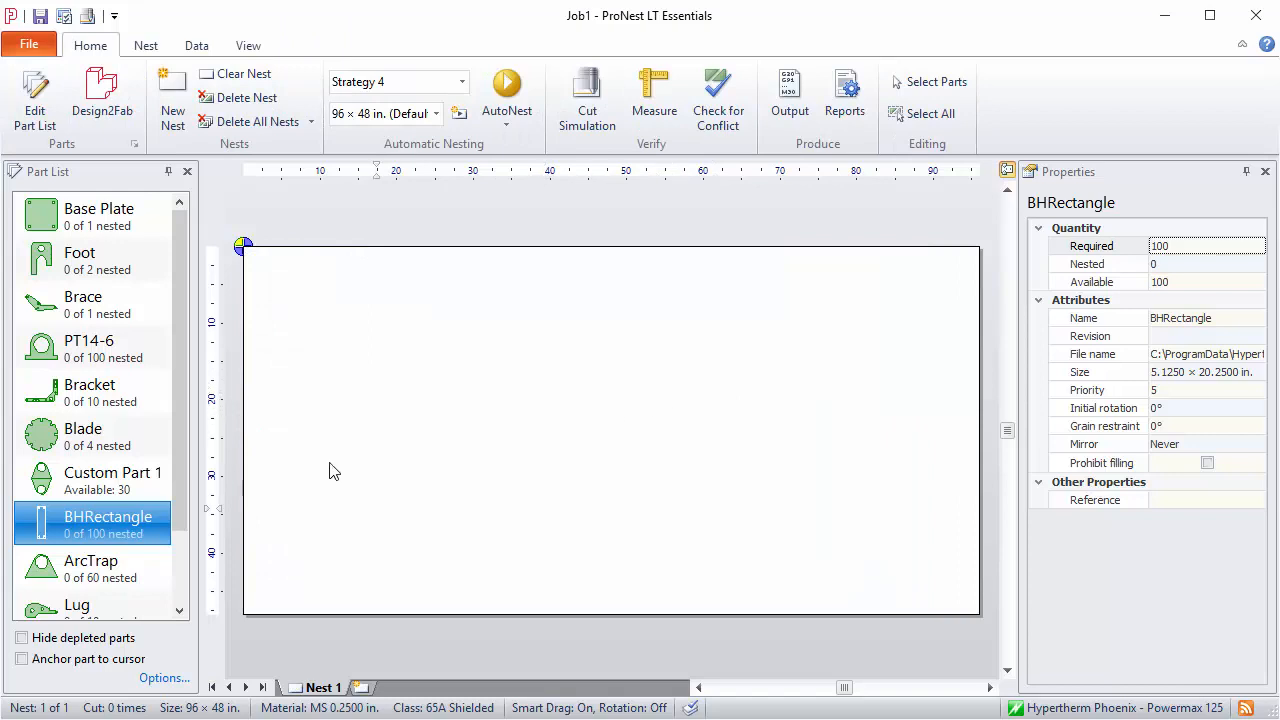
pyautogui.click(84, 350)
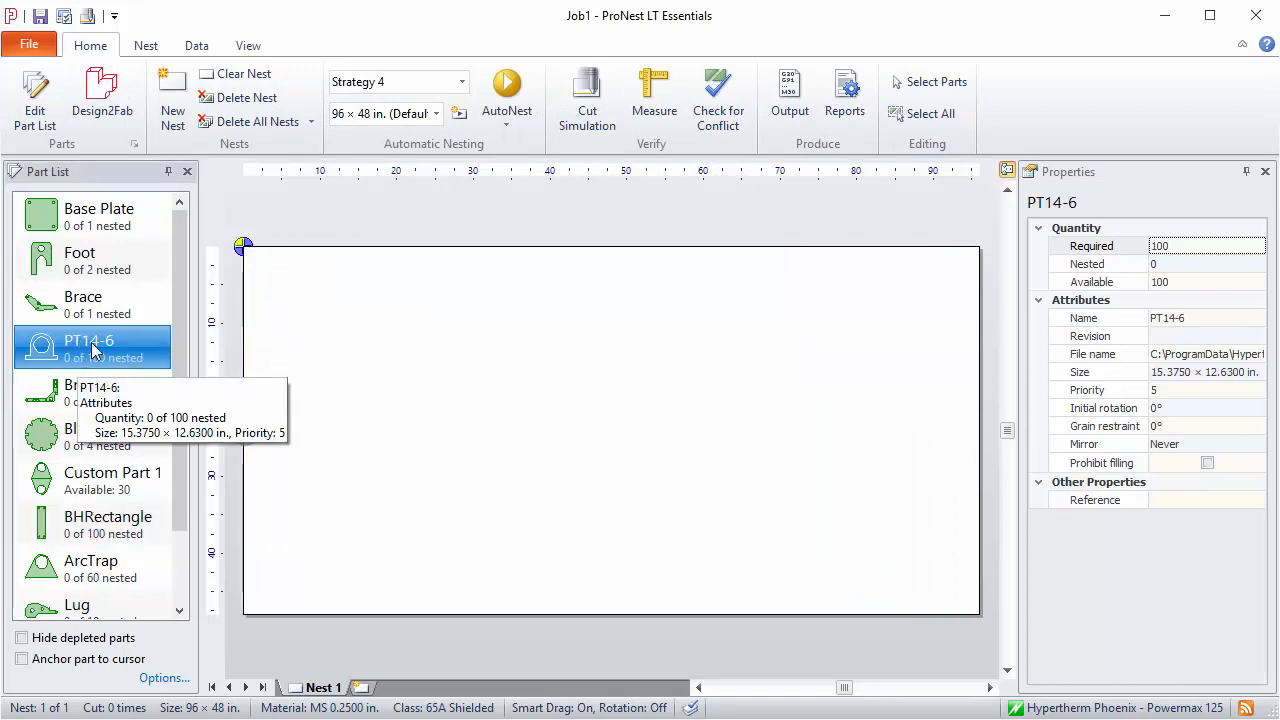
pyautogui.moveTo(93, 350); pyautogui.dragTo(409, 346)
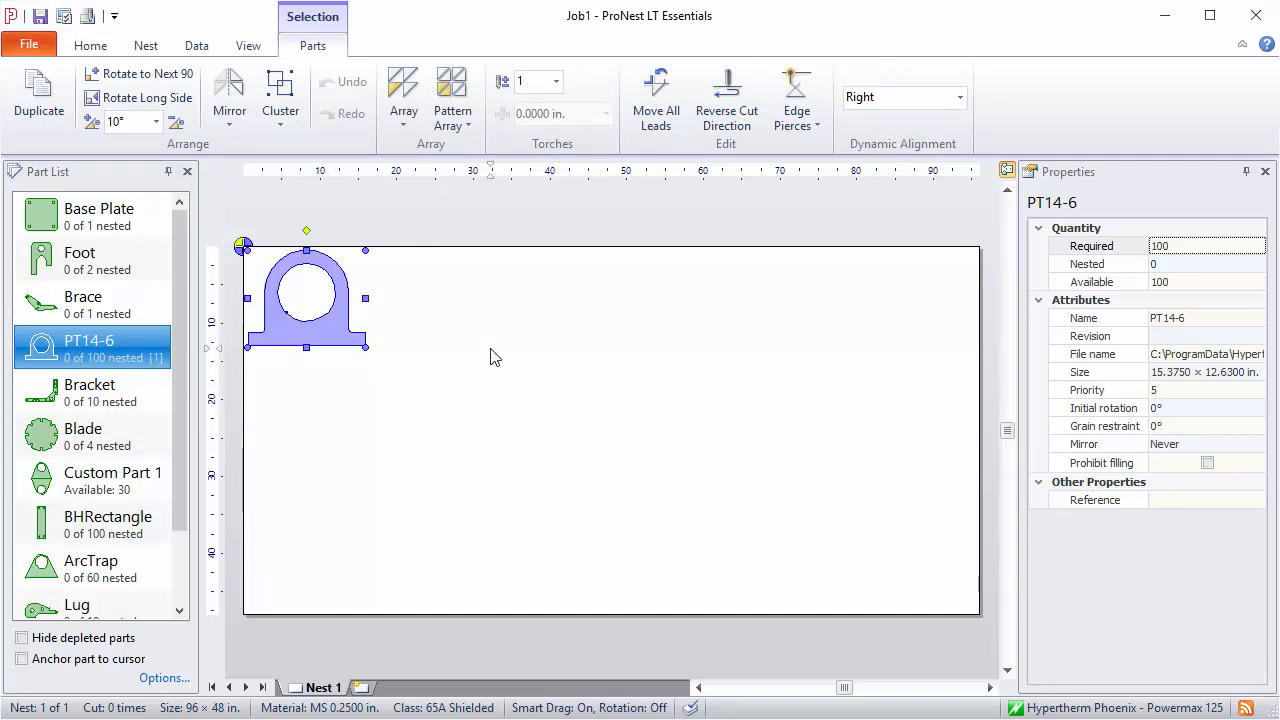
pyautogui.click(404, 88)
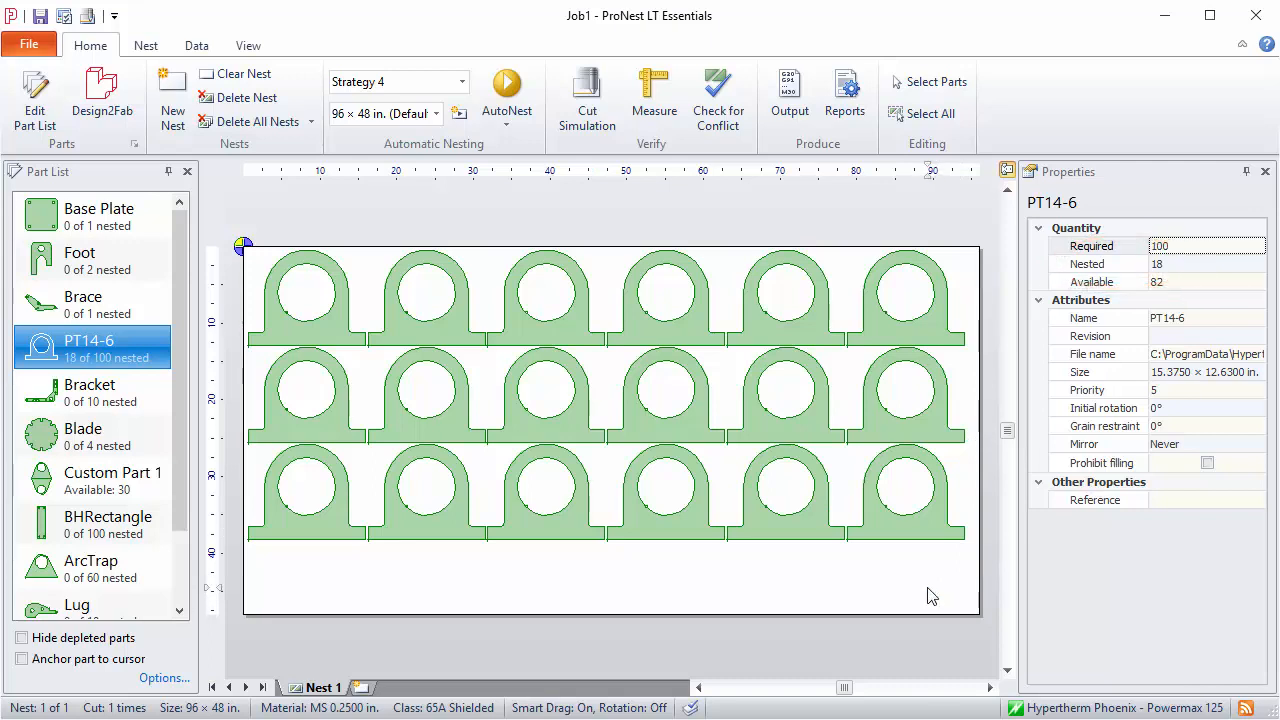
# - Remove the arrayed PT14-6 parts and fill the plate with an Advanced pattern array built from a single PT14-6
pyautogui.moveTo(938, 571); pyautogui.dragTo(300, 236)
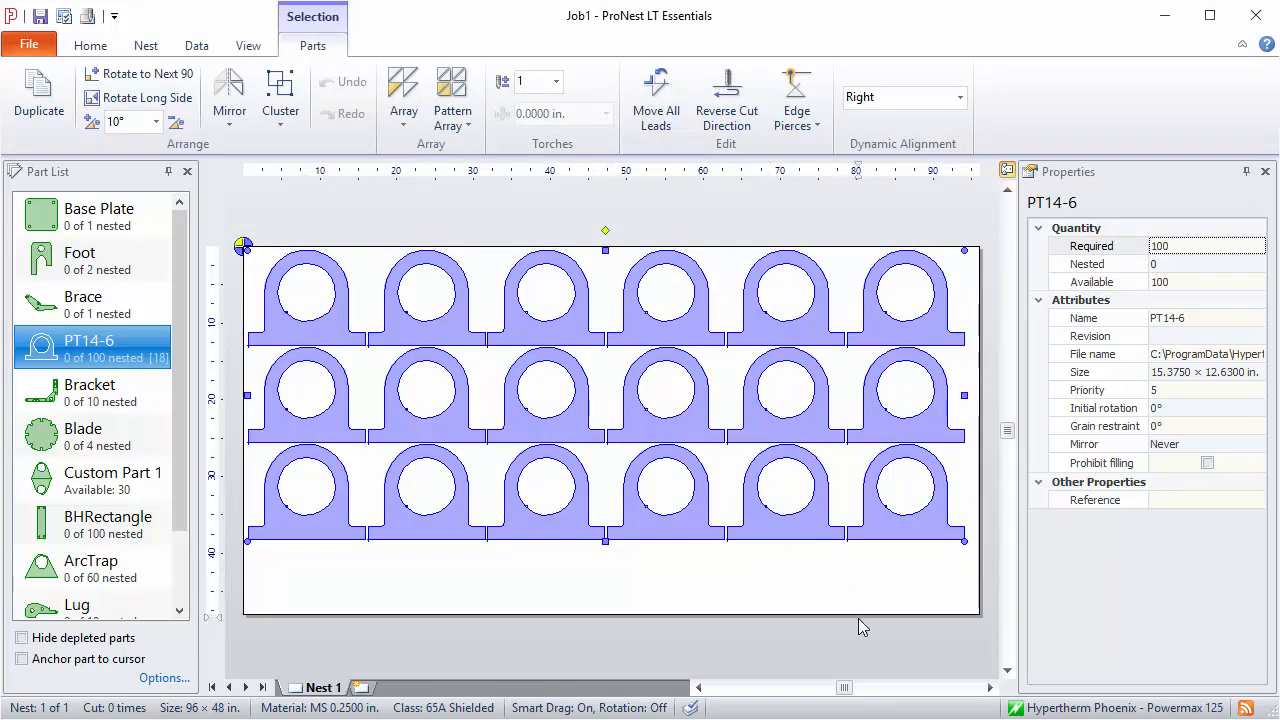
pyautogui.press('Delete')
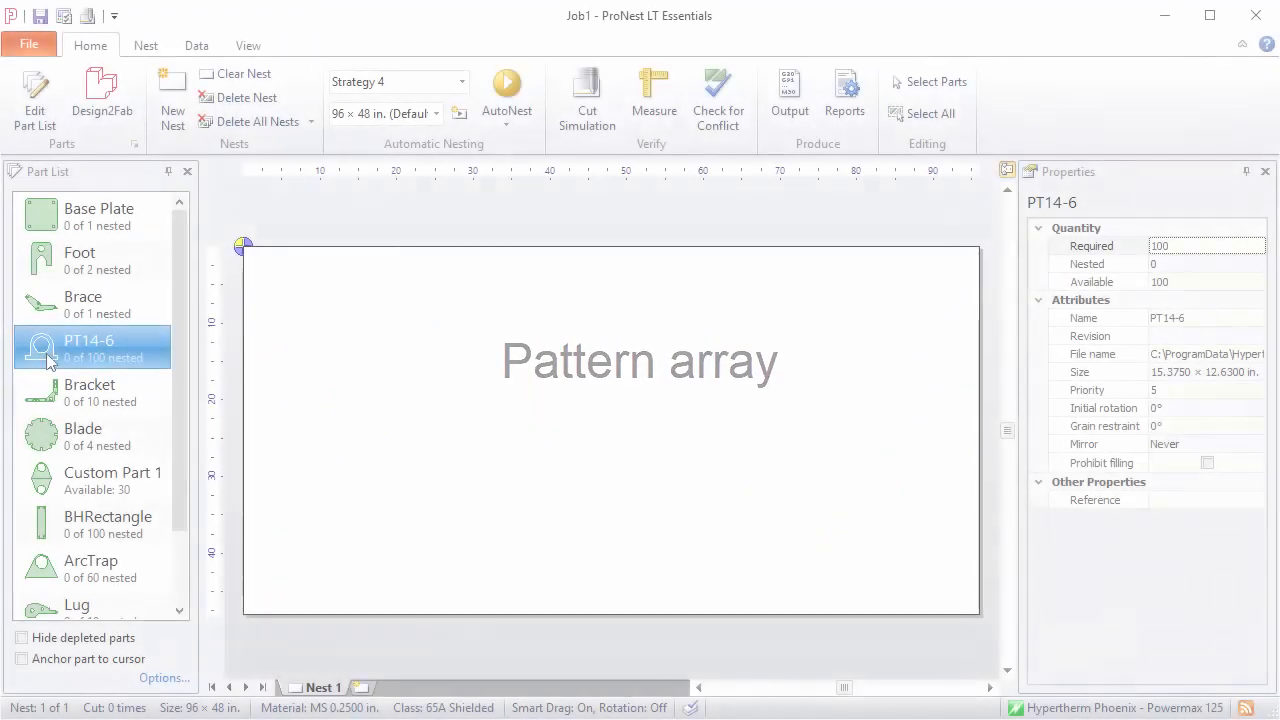
pyautogui.moveTo(41, 346); pyautogui.dragTo(366, 366)
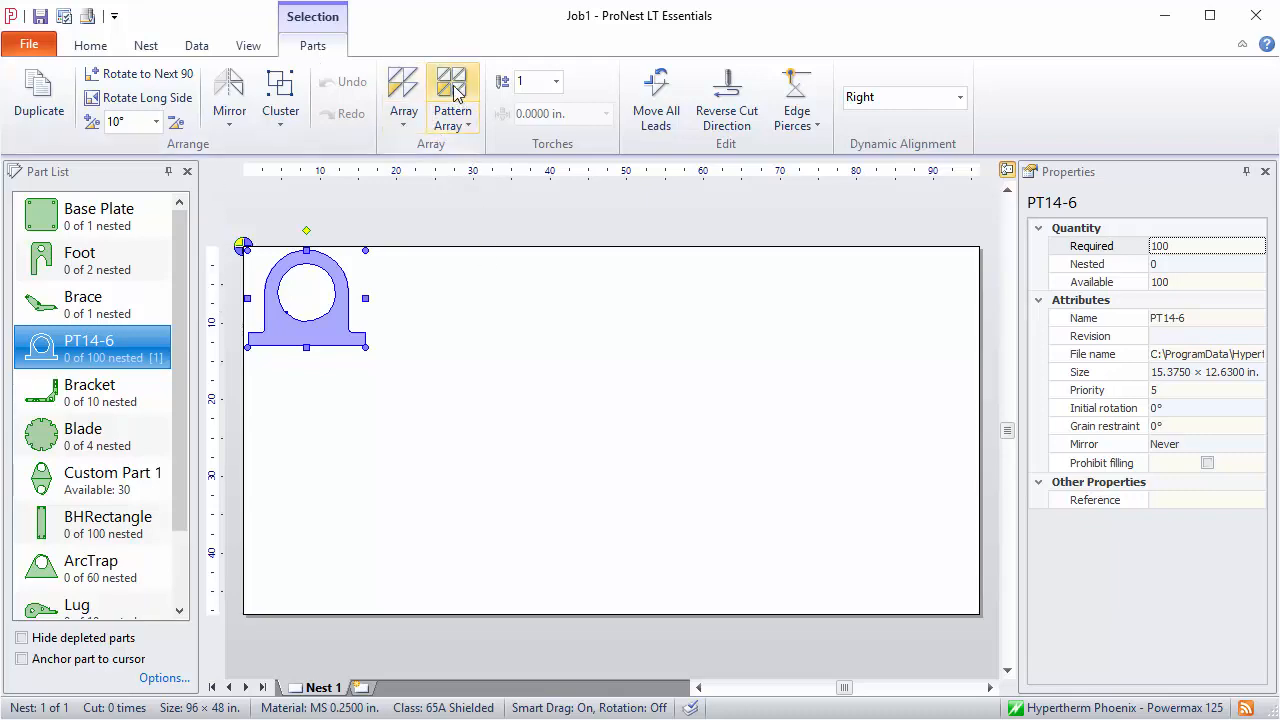
pyautogui.click(453, 118)
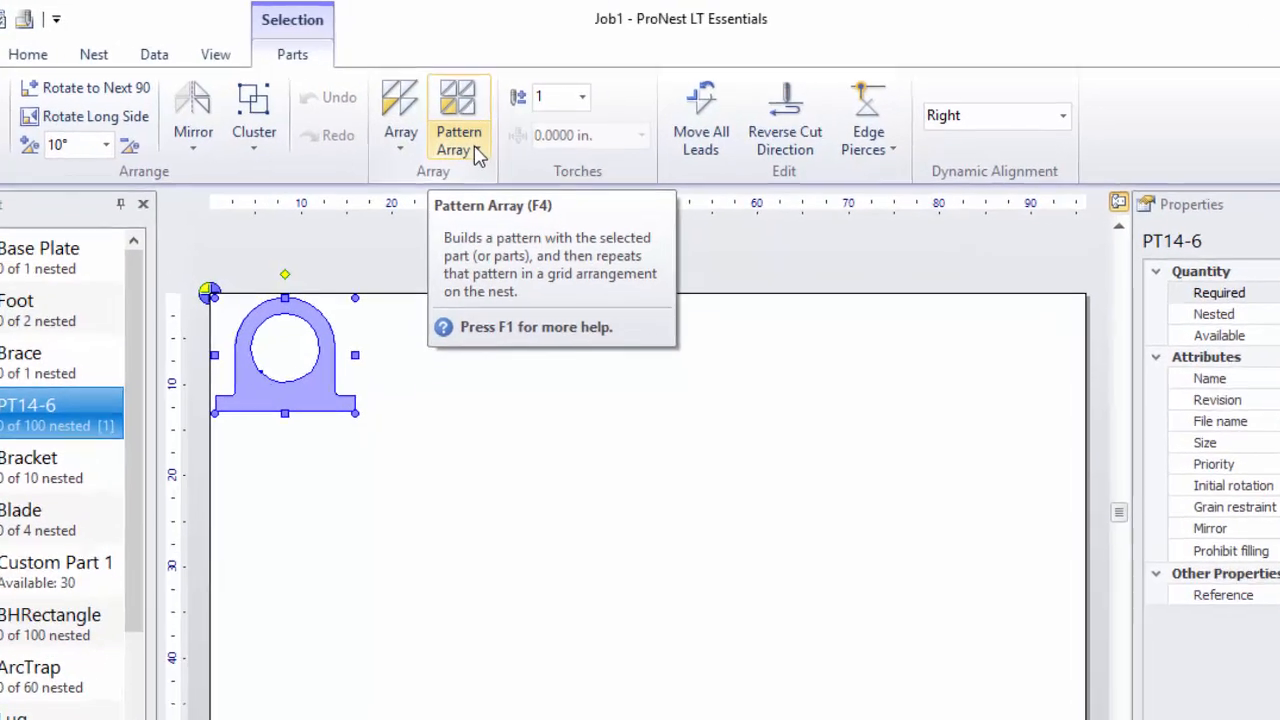
pyautogui.click(479, 160)
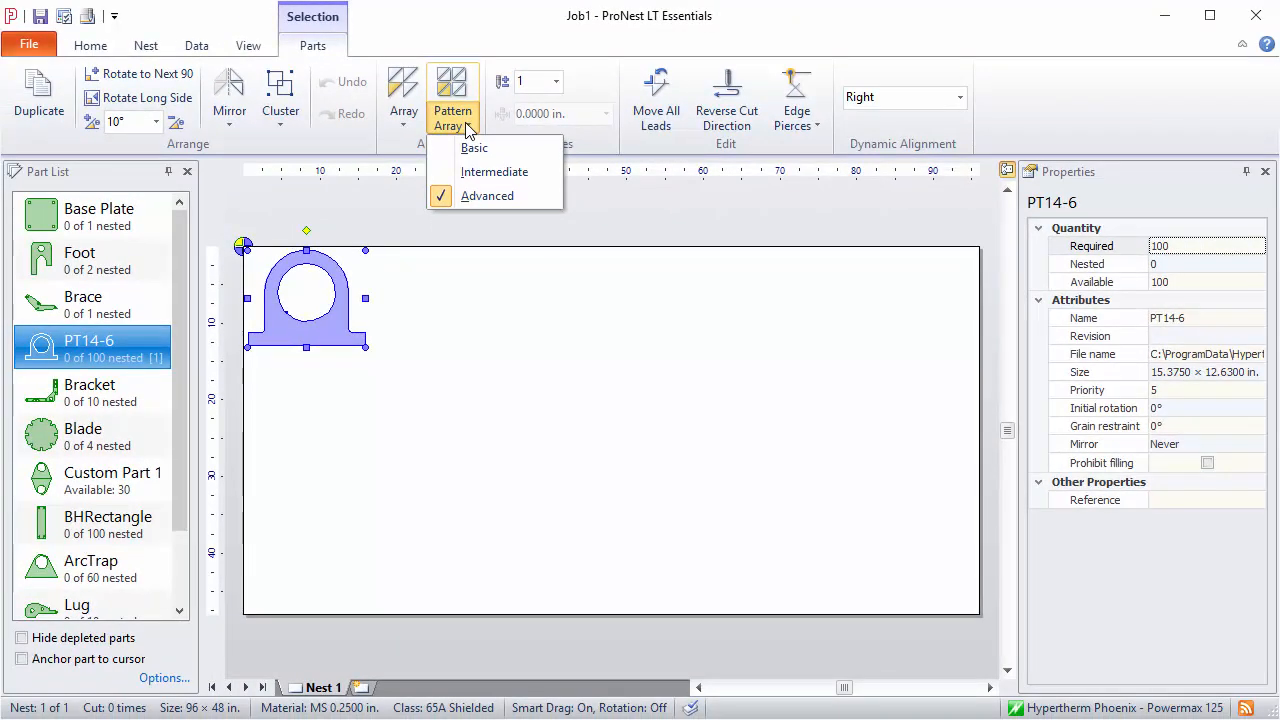
pyautogui.click(487, 197)
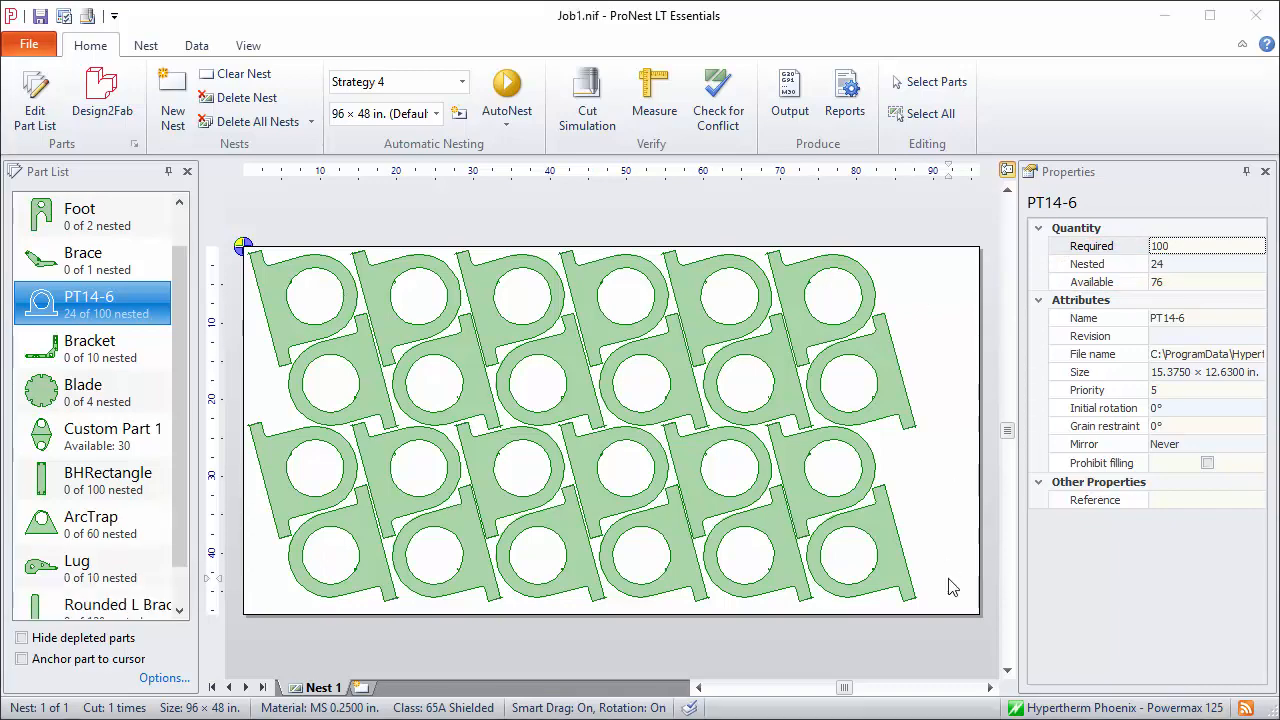
# - Clear the PT14-6 pattern from the nest and fill the plate with an Intermediate pattern array of Custom Part 1
pyautogui.moveTo(950, 587); pyautogui.dragTo(240, 242)
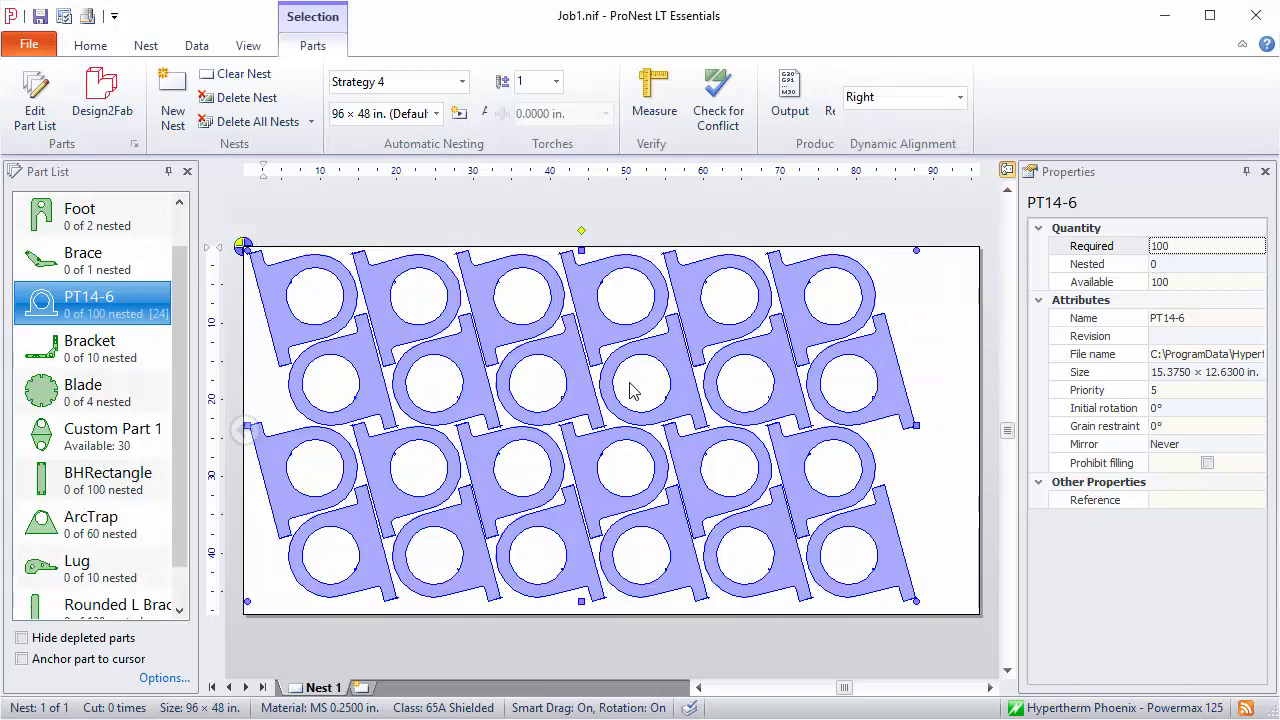
pyautogui.press('Delete')
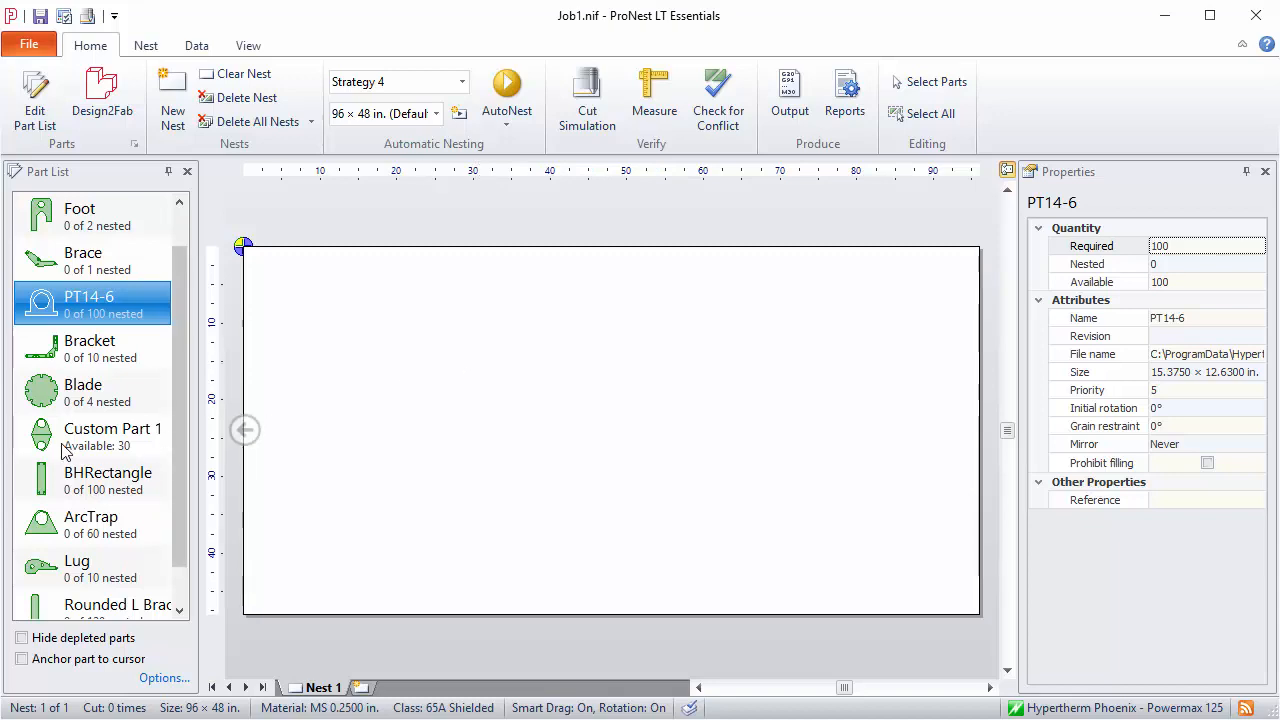
pyautogui.moveTo(85, 437); pyautogui.dragTo(314, 337)
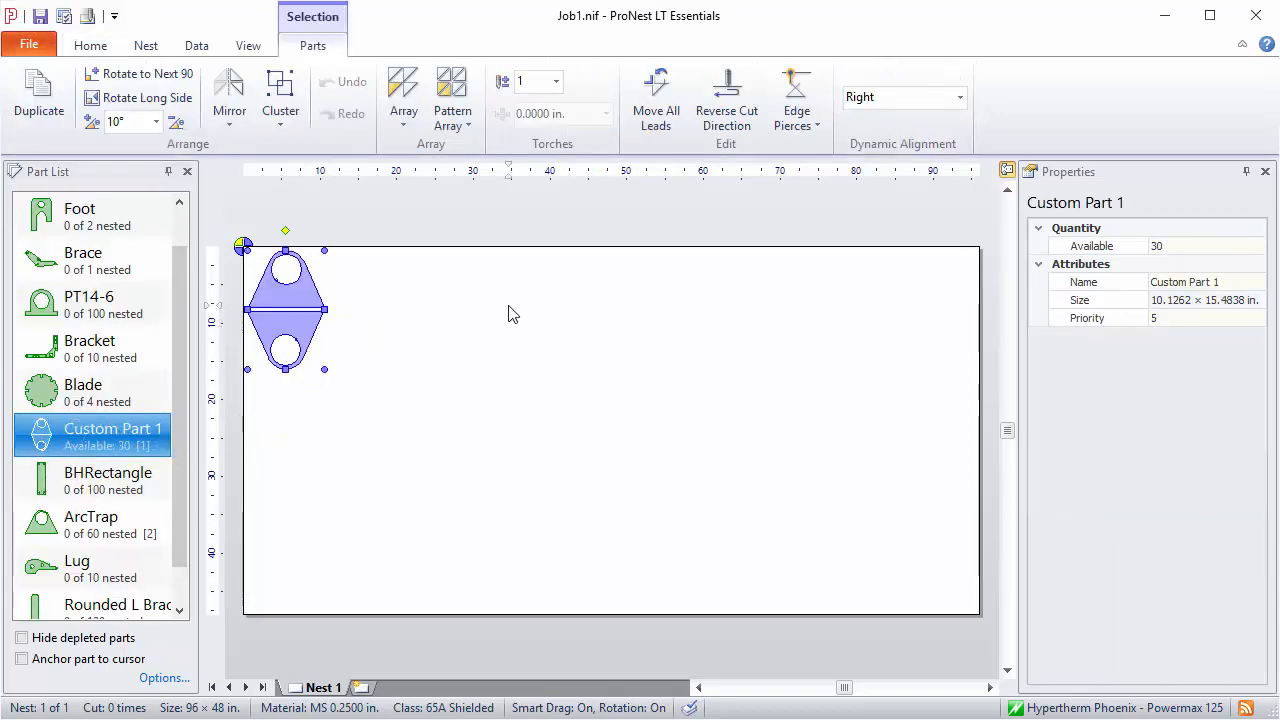
pyautogui.click(446, 135)
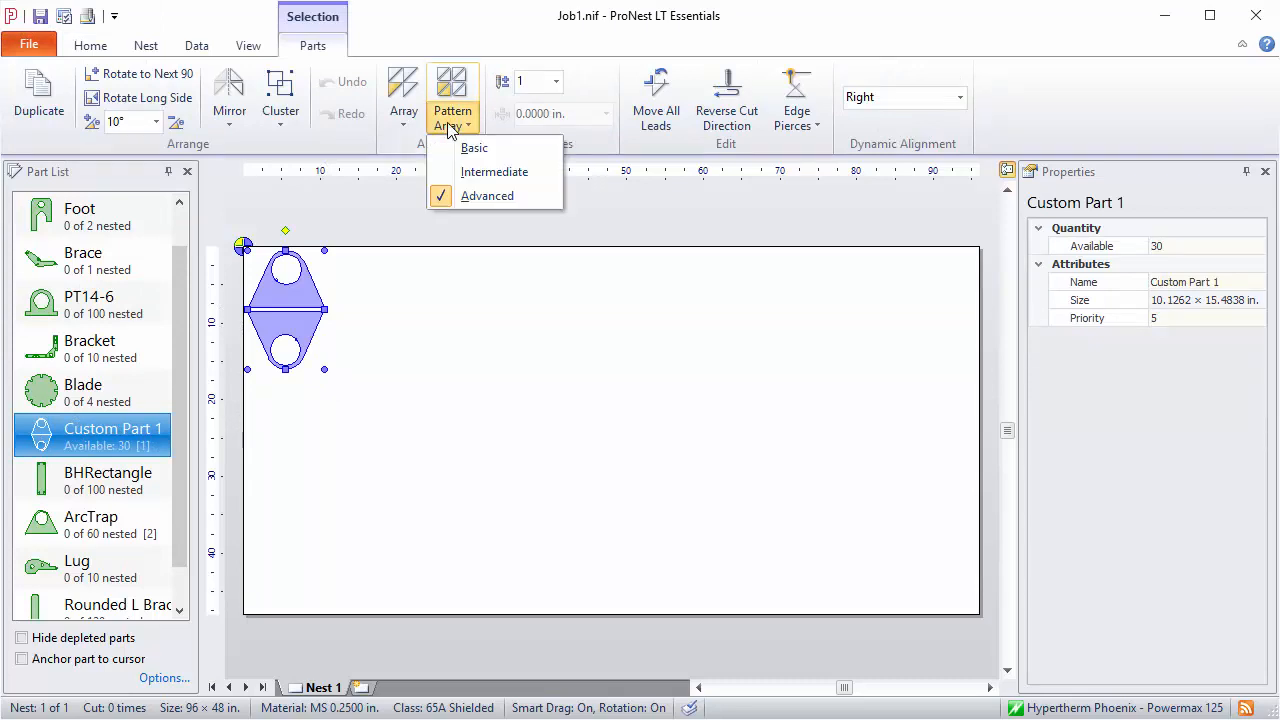
pyautogui.click(485, 174)
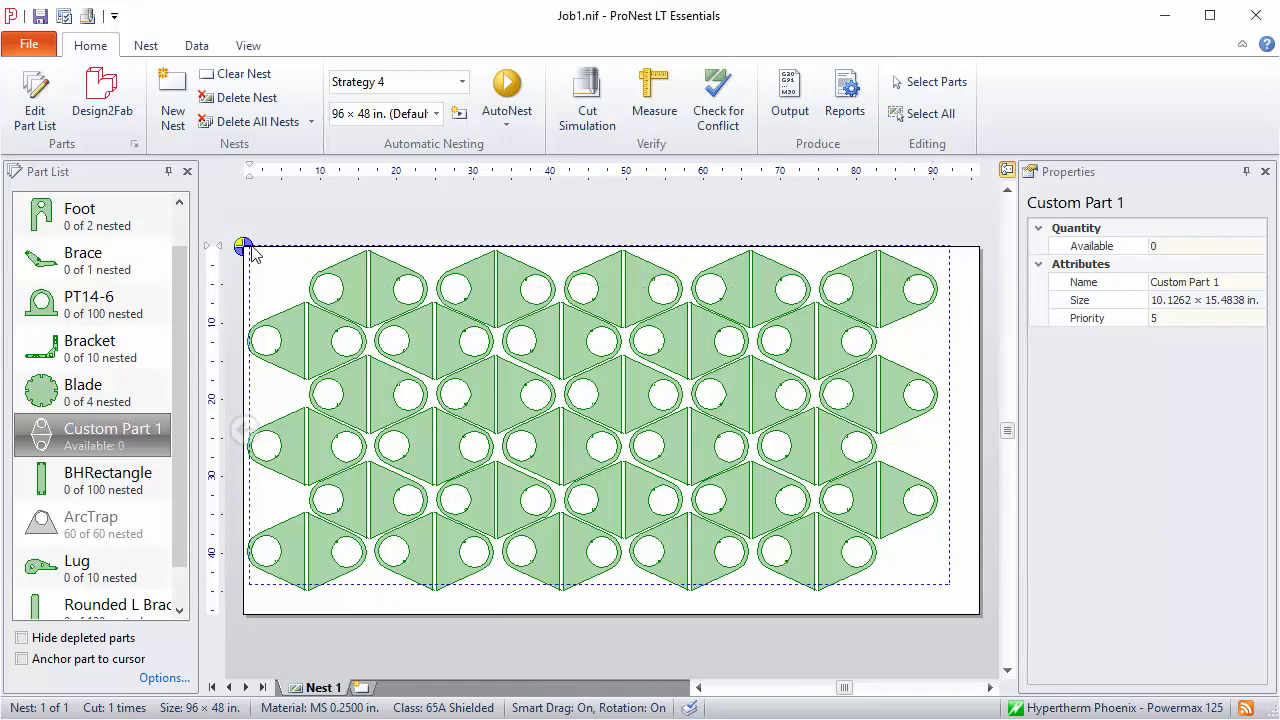
# - Delete all Custom Part 1 copies from the nest and add one Blade and one Bracket at the plate's home corner
pyautogui.hotkey('ctrl', 'a')
pyautogui.press('Delete')
pyautogui.scroll(-1, 95, 400)
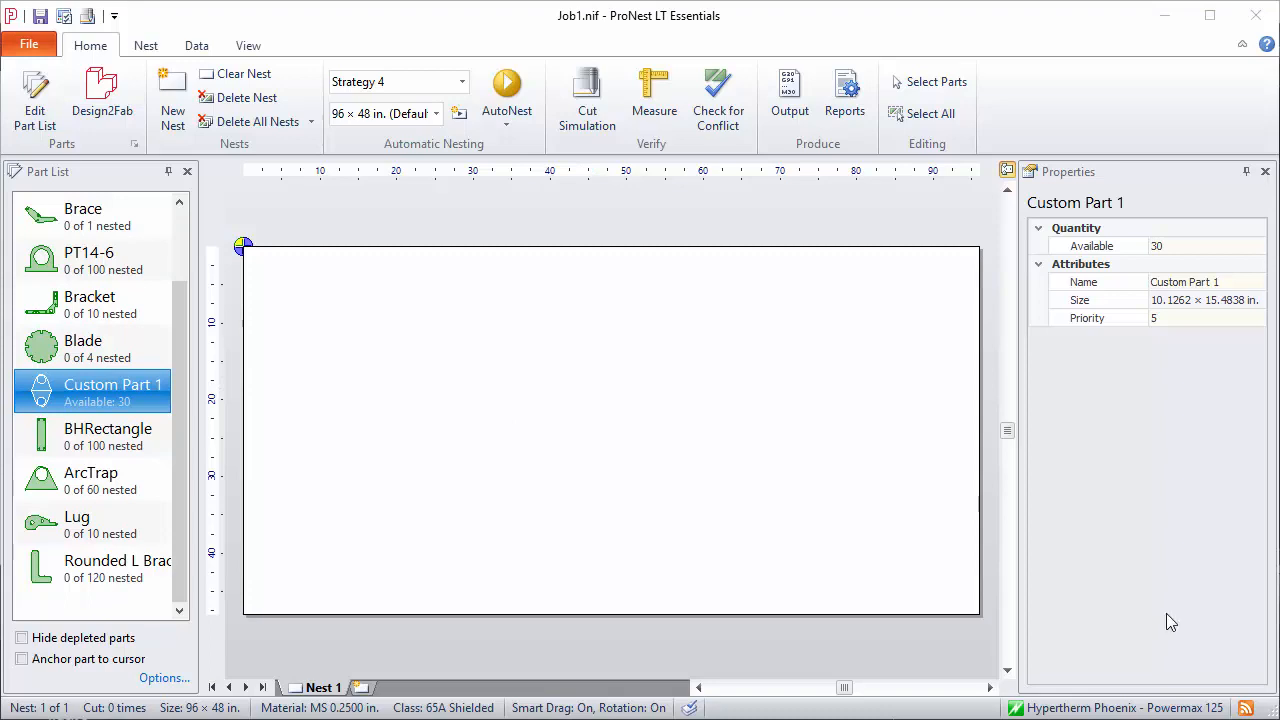
pyautogui.doubleClick(52, 345)
pyautogui.doubleClick(47, 303)
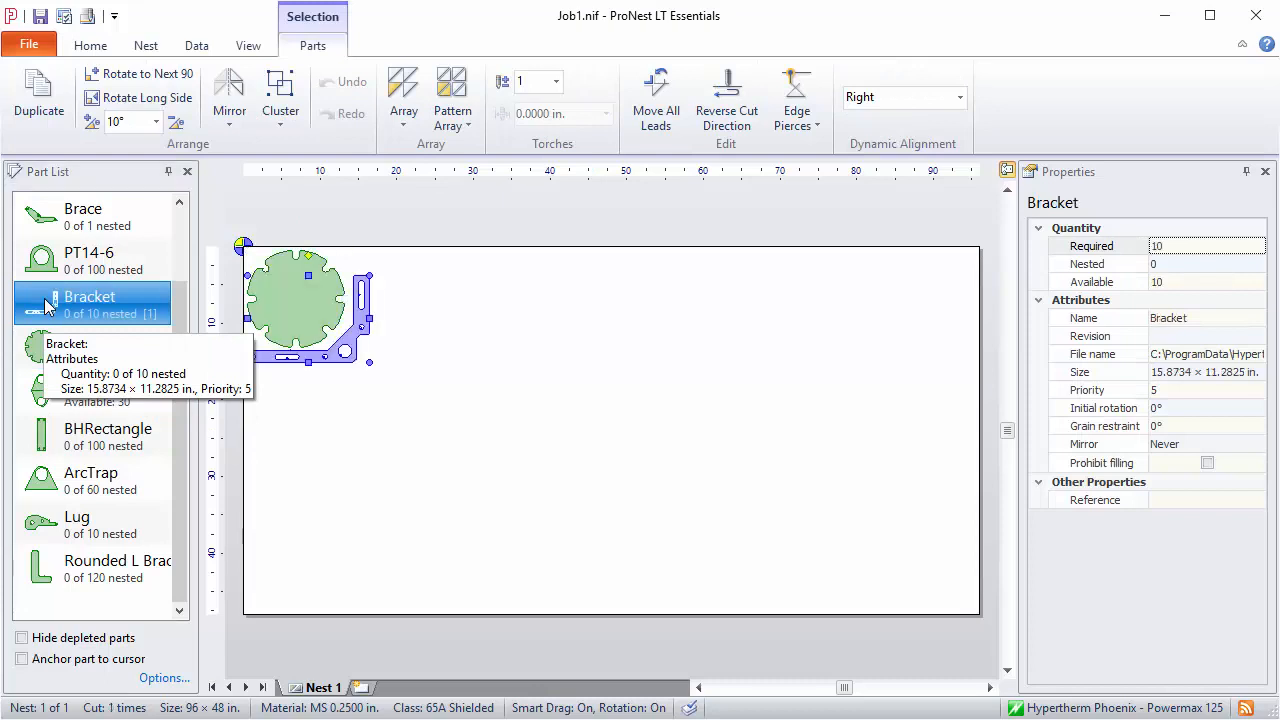
# - Array the Blade and Bracket together as one group on the plate
pyautogui.click(499, 336)
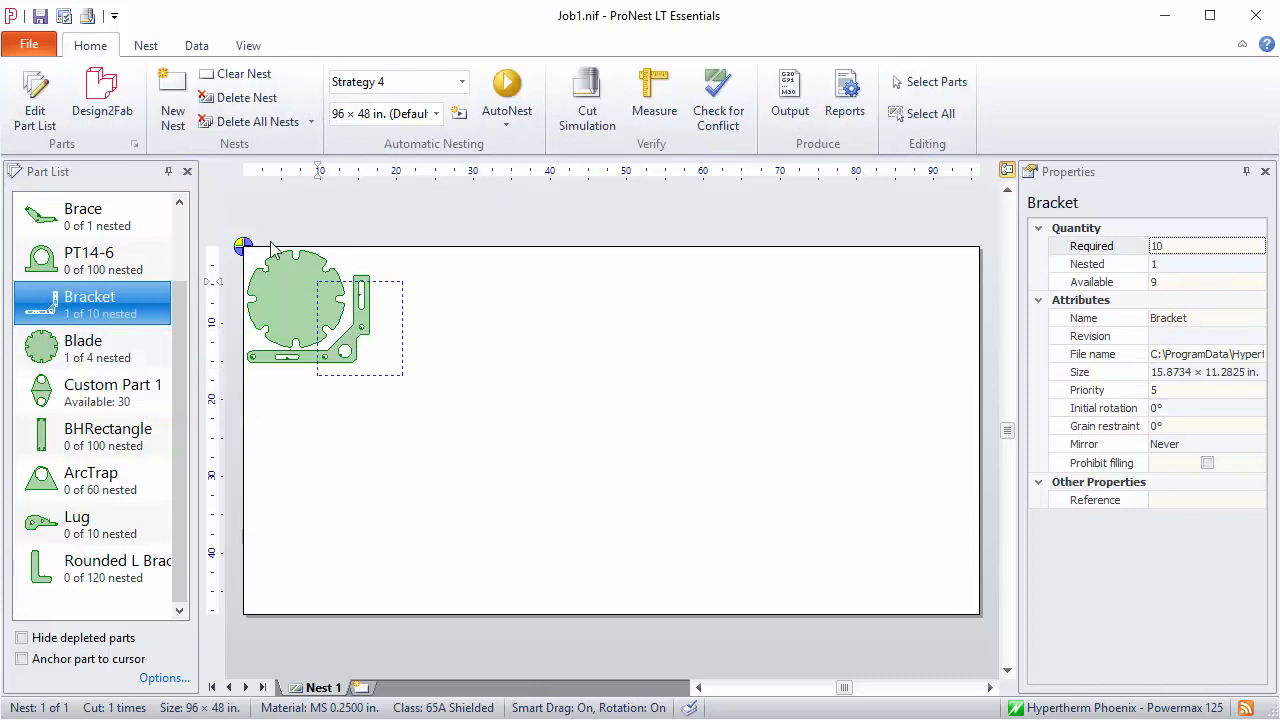
pyautogui.hotkey('ctrl', 'a')
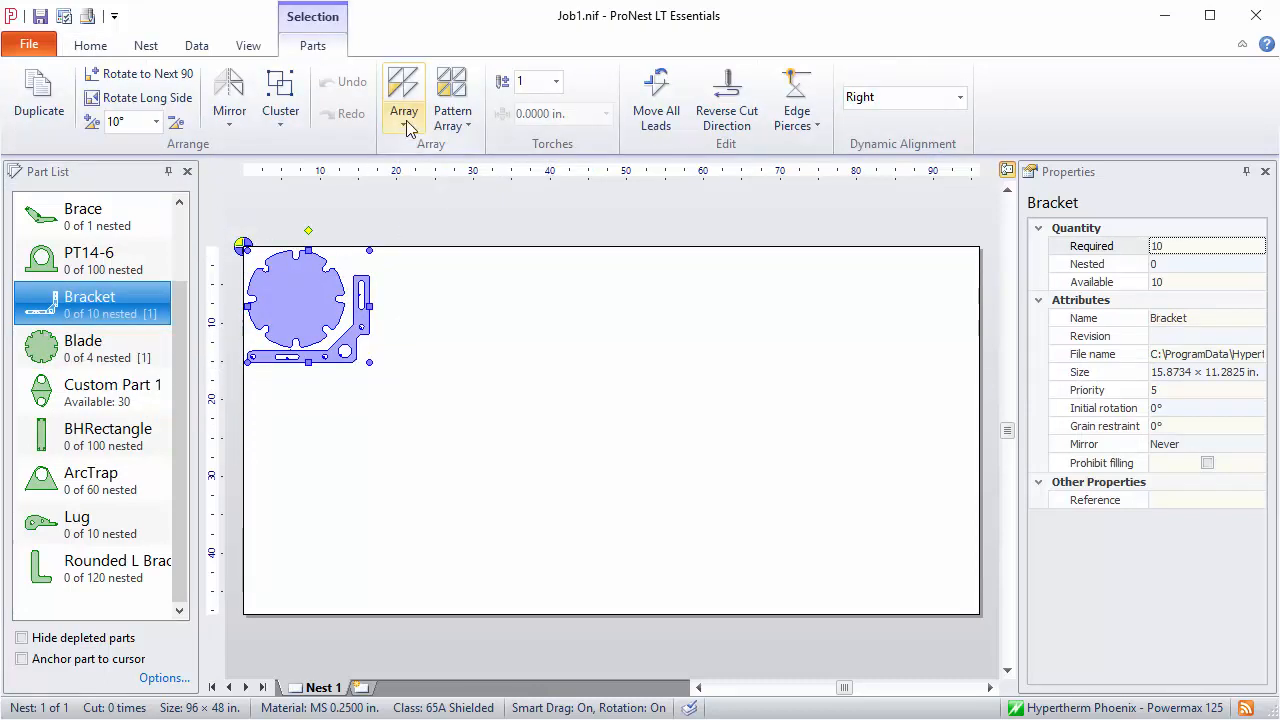
pyautogui.click(400, 130)
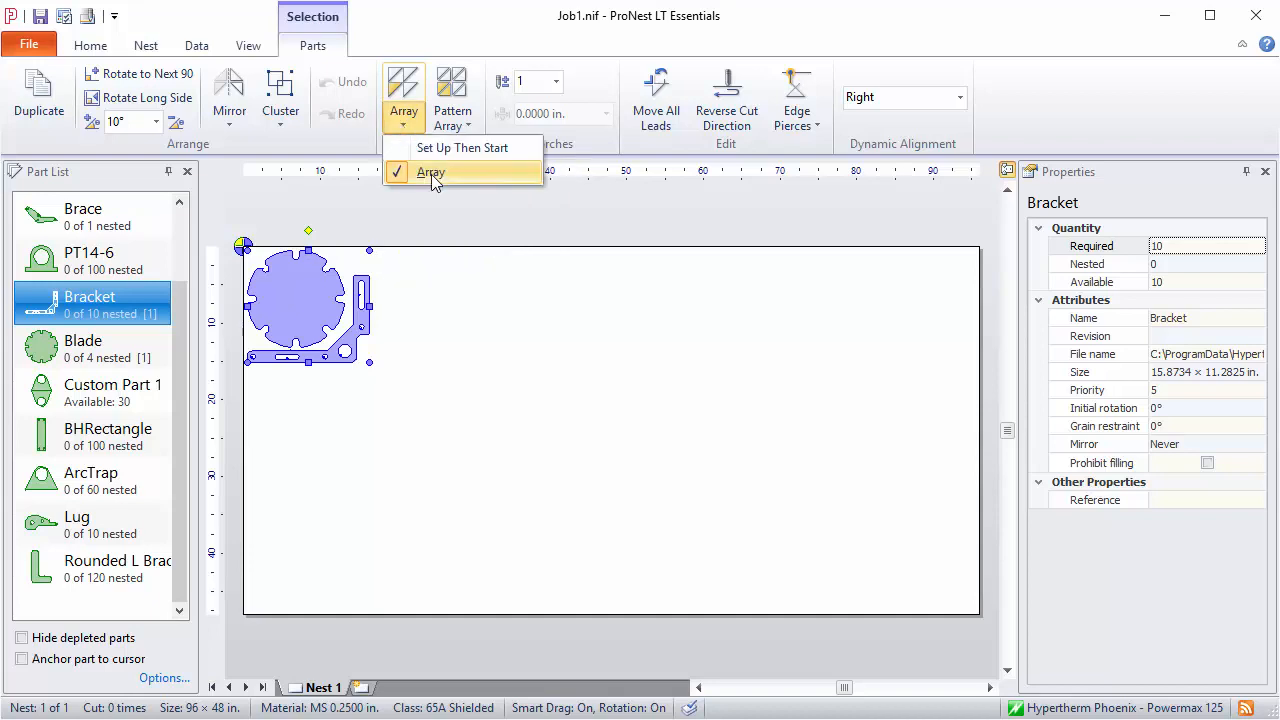
pyautogui.click(440, 171)
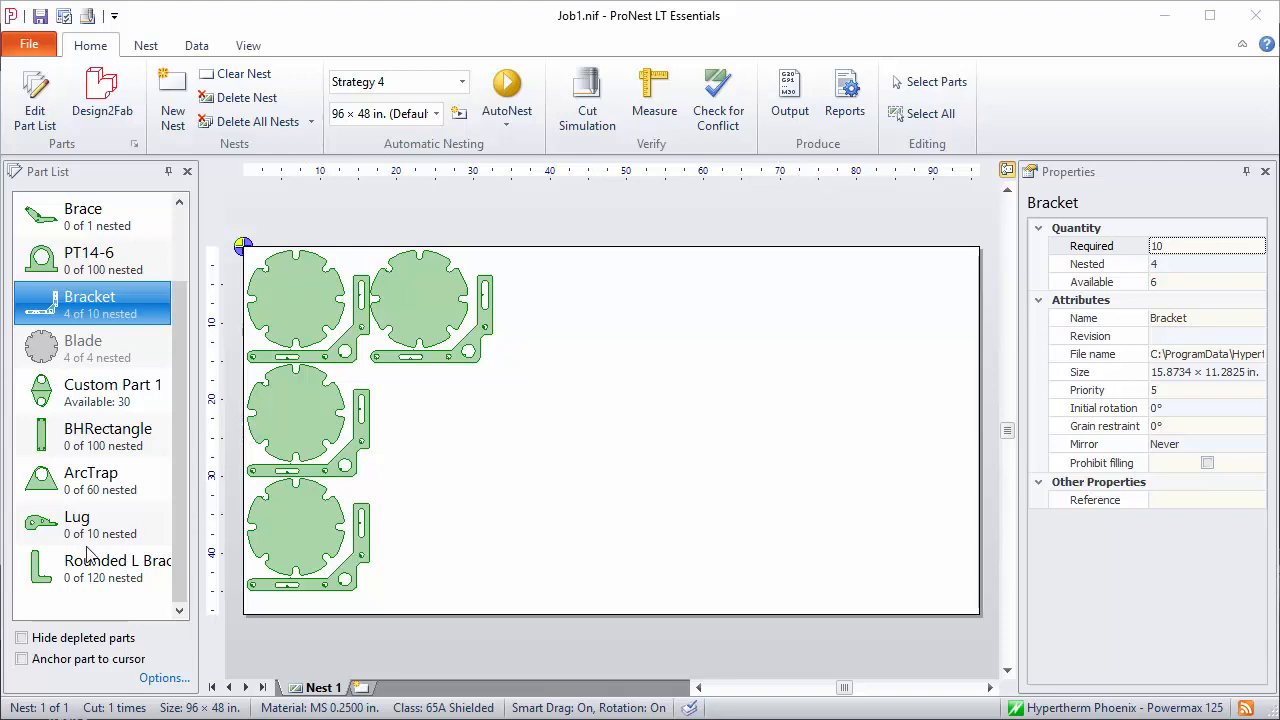
# - Place a Lug on the plate and extend it into an upright pattern array of 10 beside the upper Blade and Bracket pairs
pyautogui.click(58, 524)
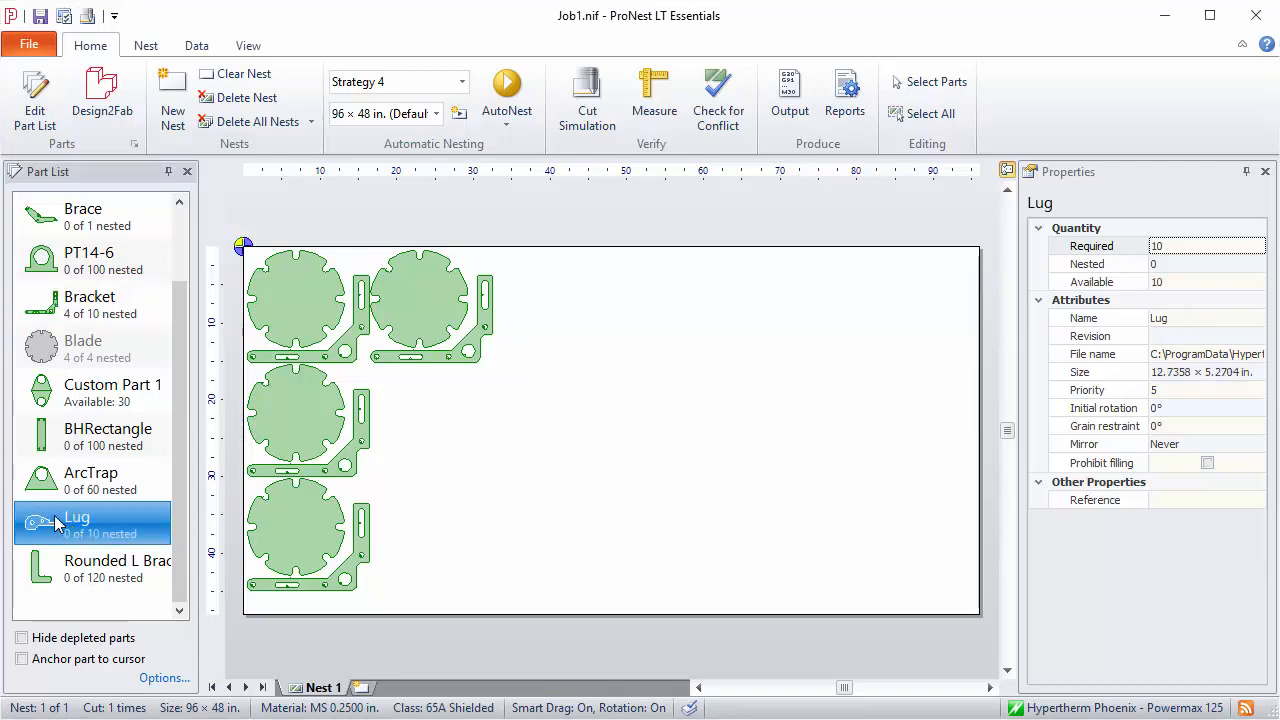
pyautogui.moveTo(58, 524); pyautogui.dragTo(572, 400)
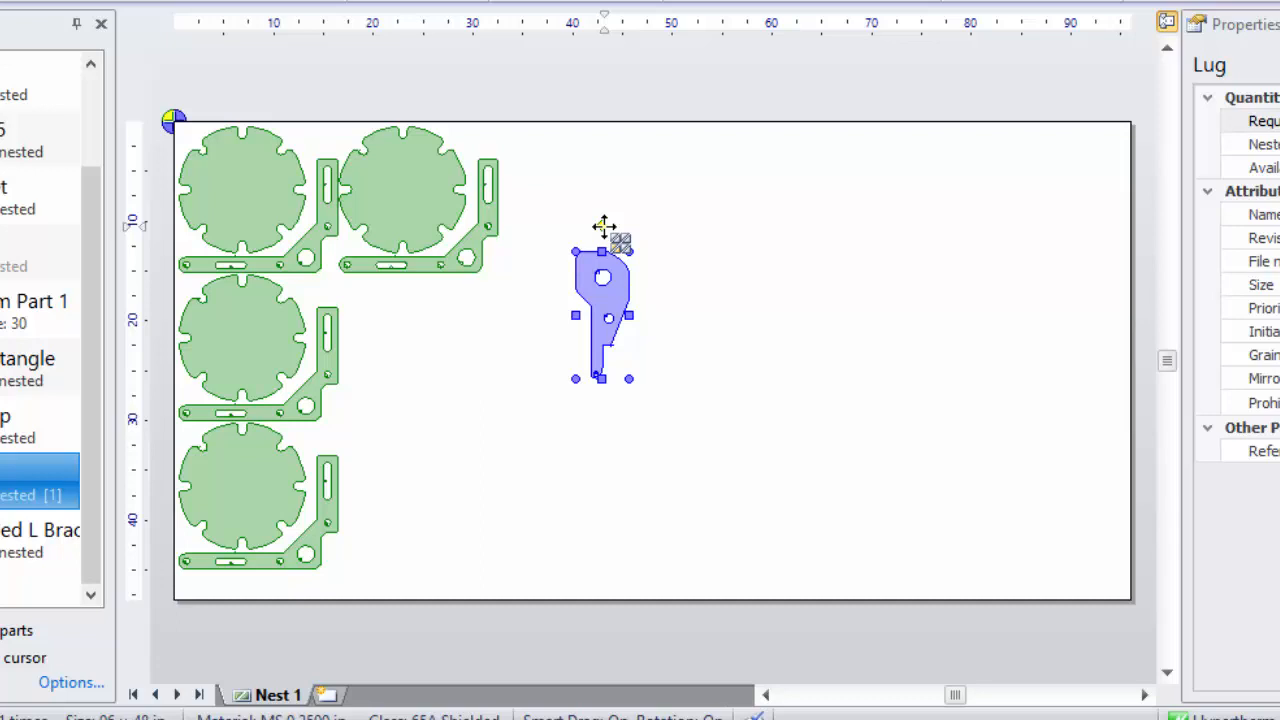
pyautogui.moveTo(603, 226); pyautogui.dragTo(812, 534)
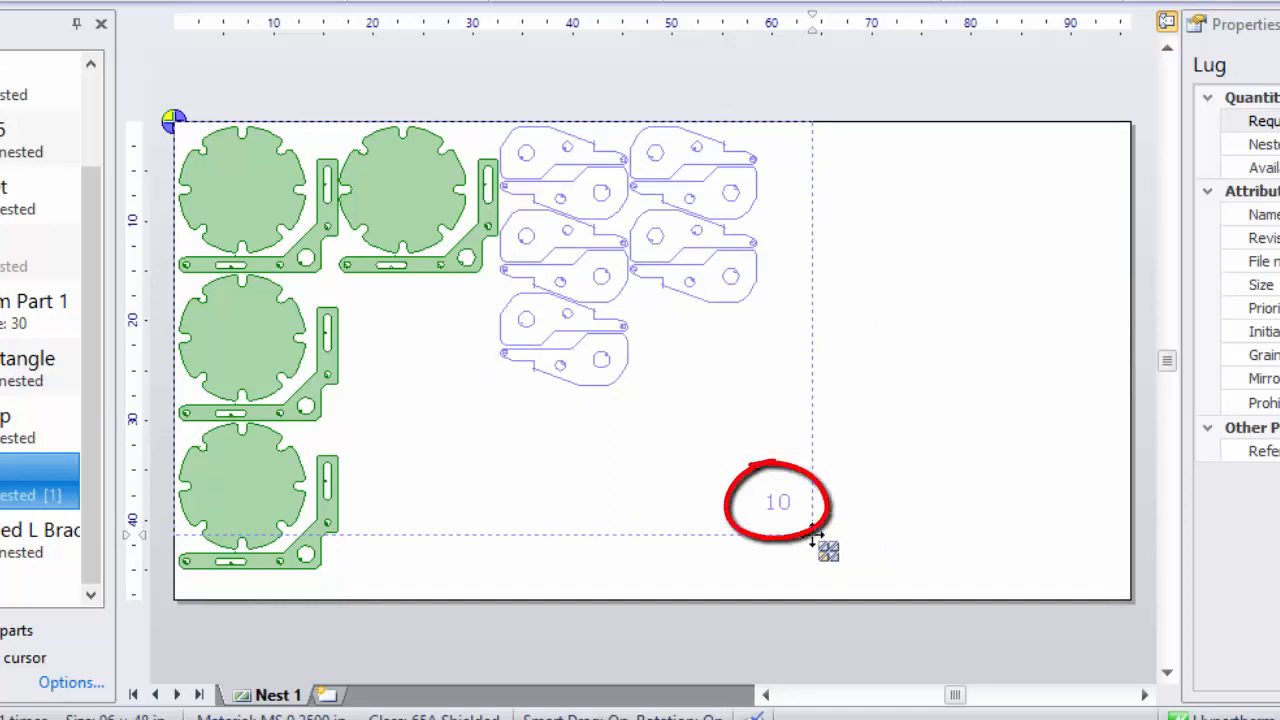
pyautogui.moveTo(812, 537)
pyautogui.mouseDown()
pyautogui.moveTo(790, 455)
pyautogui.moveTo(741, 417)
pyautogui.moveTo(700, 420)
pyautogui.moveTo(749, 463)
pyautogui.moveTo(849, 451)
pyautogui.moveTo(825, 404)
pyautogui.moveTo(751, 377)
pyautogui.moveTo(774, 403)
pyautogui.moveTo(700, 414)
pyautogui.moveTo(777, 410)
pyautogui.moveTo(749, 413)
pyautogui.mouseUp()
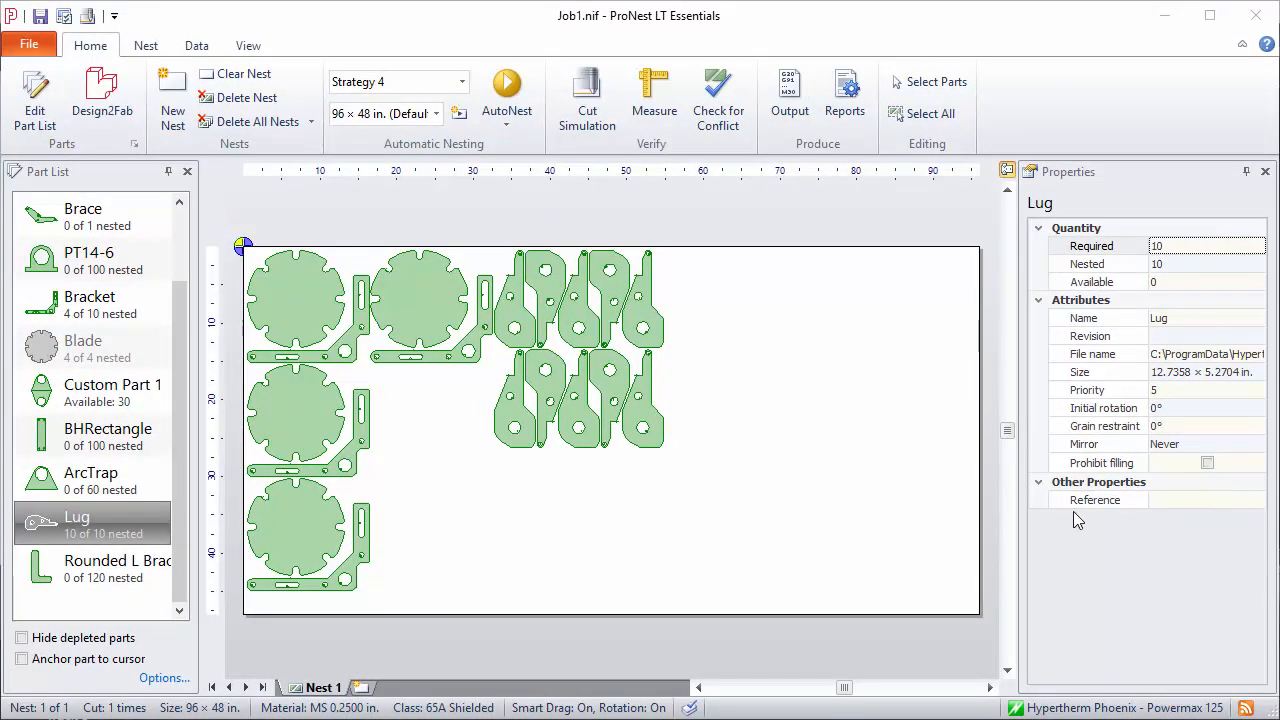
# - Enable anchoring parts to the cursor and draw a pattern array of 30 Rounded L Brackets from the plate's upper-right corner
pyautogui.click(22, 660)
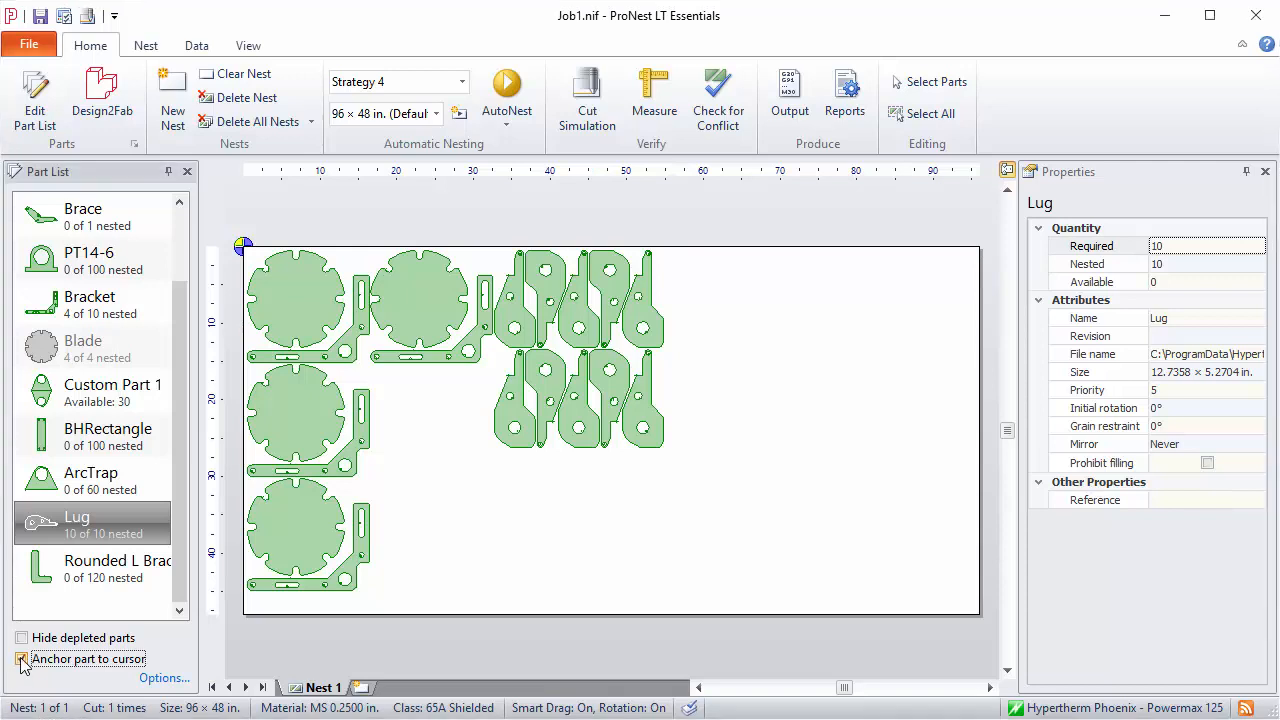
pyautogui.click(96, 563)
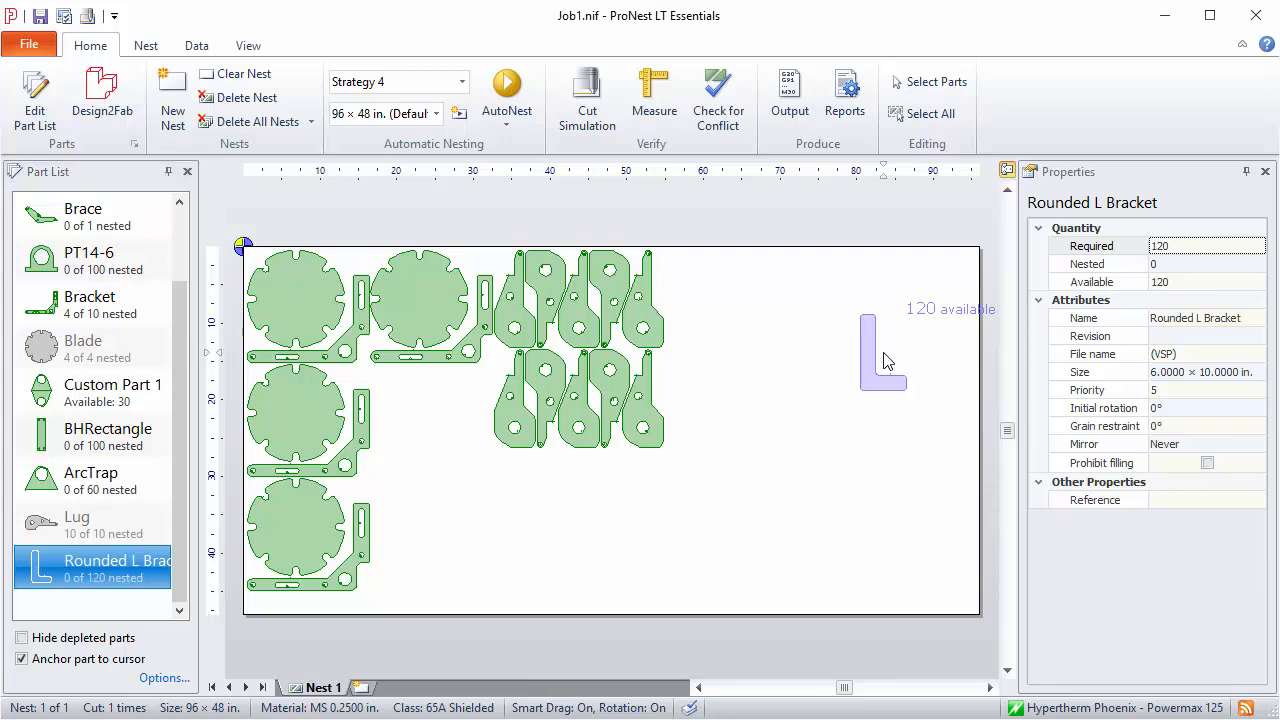
pyautogui.moveTo(884, 360); pyautogui.dragTo(680, 527)
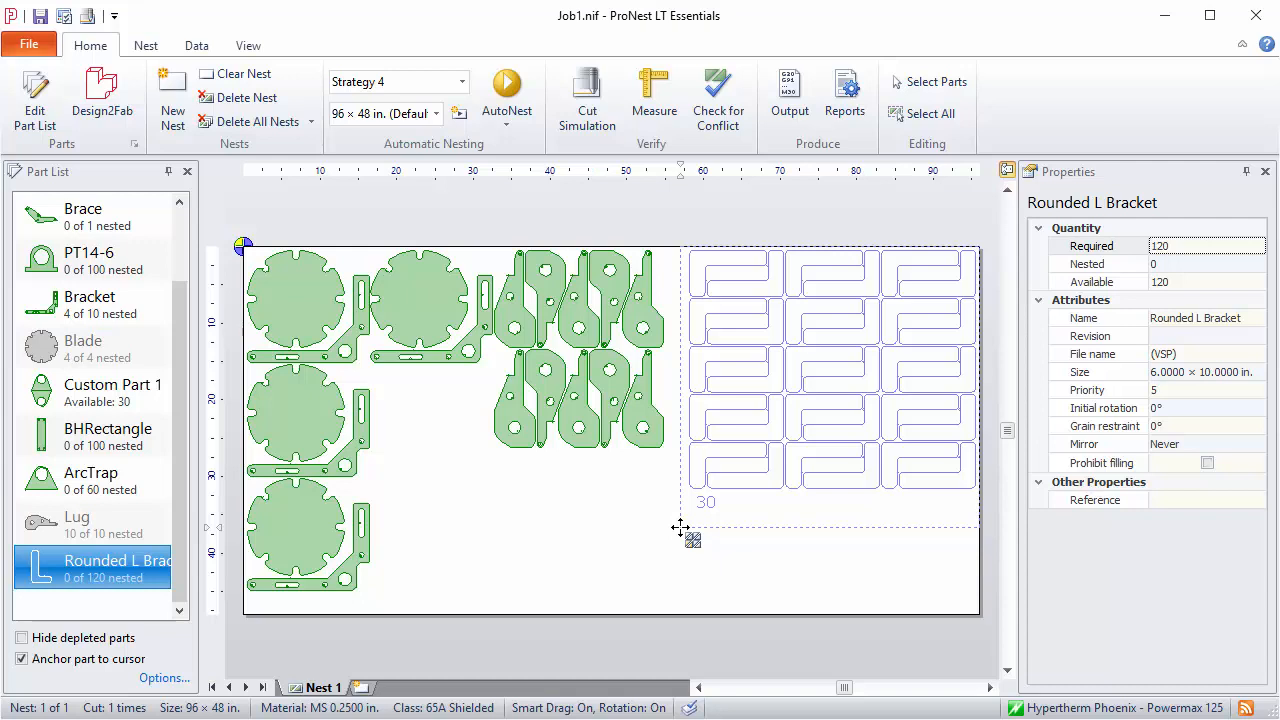
pyautogui.moveTo(680, 527); pyautogui.dragTo(680, 527)
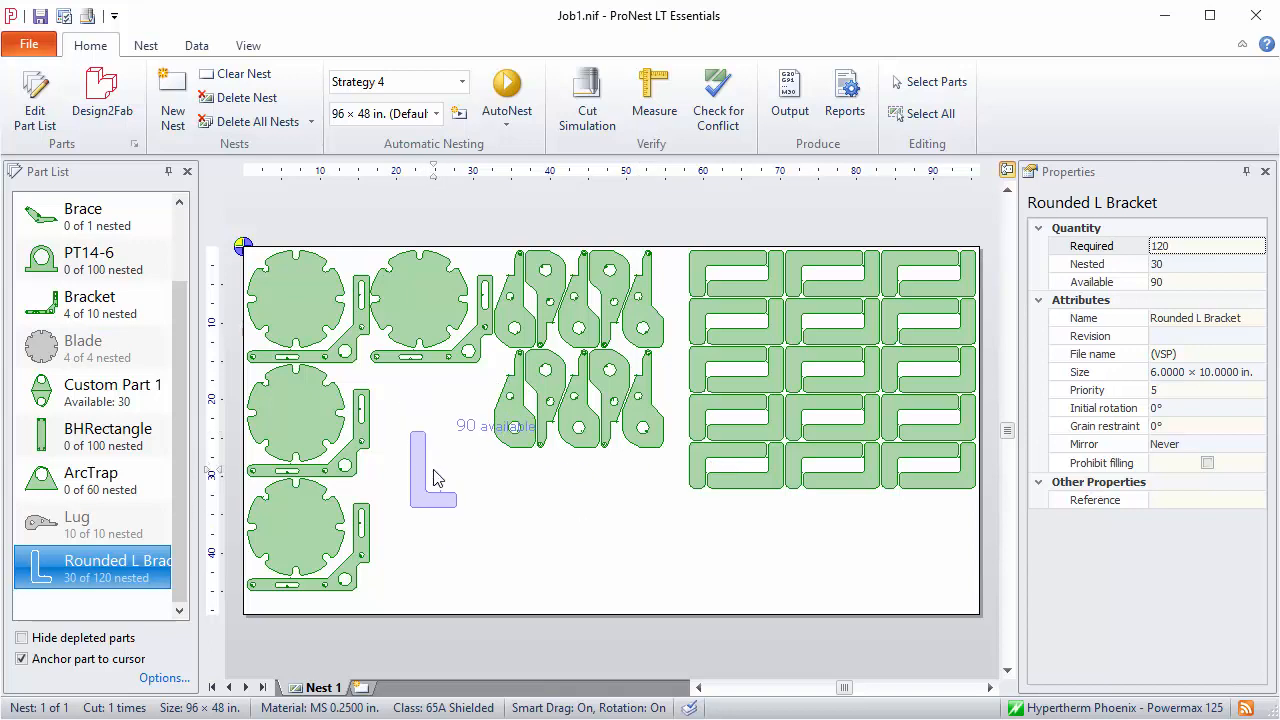
# - Add a pattern array of 6 Rounded L Brackets below the second Blade, and a free-positioned array of 16 along the plate's lower right area
pyautogui.moveTo(437, 478); pyautogui.dragTo(516, 525)
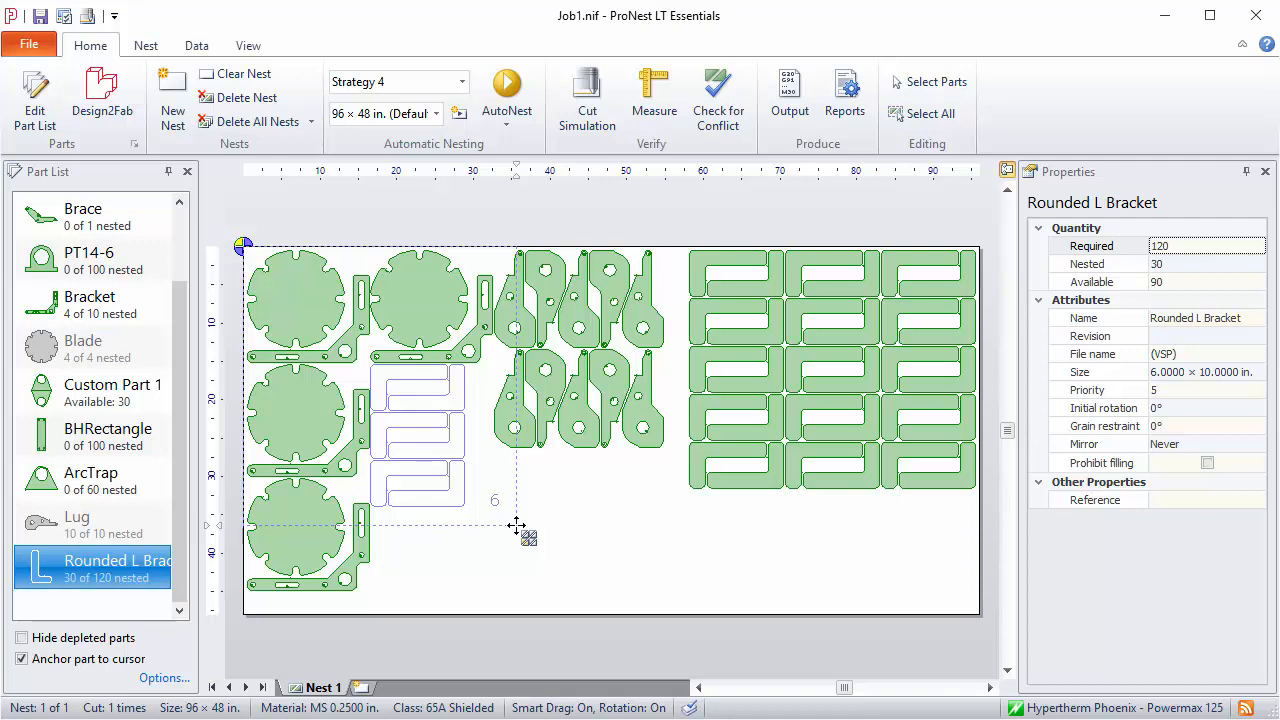
pyautogui.moveTo(516, 525); pyautogui.dragTo(516, 525)
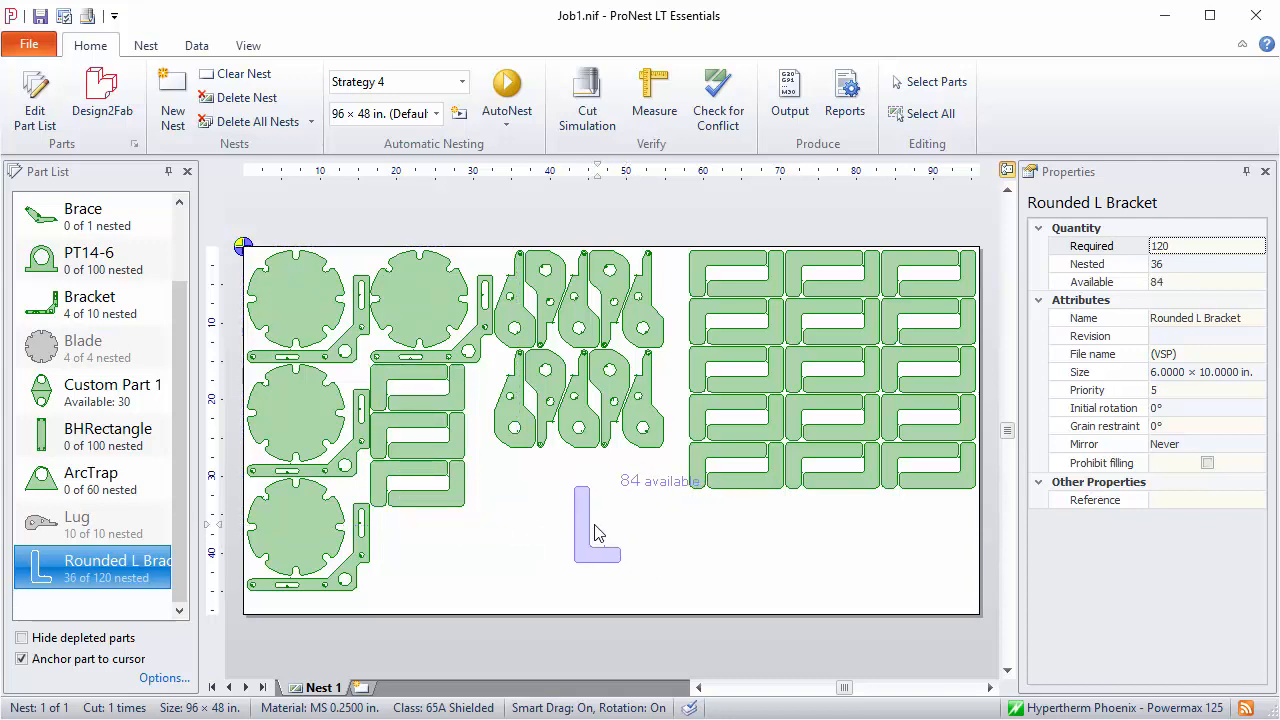
pyautogui.press('ctrl')
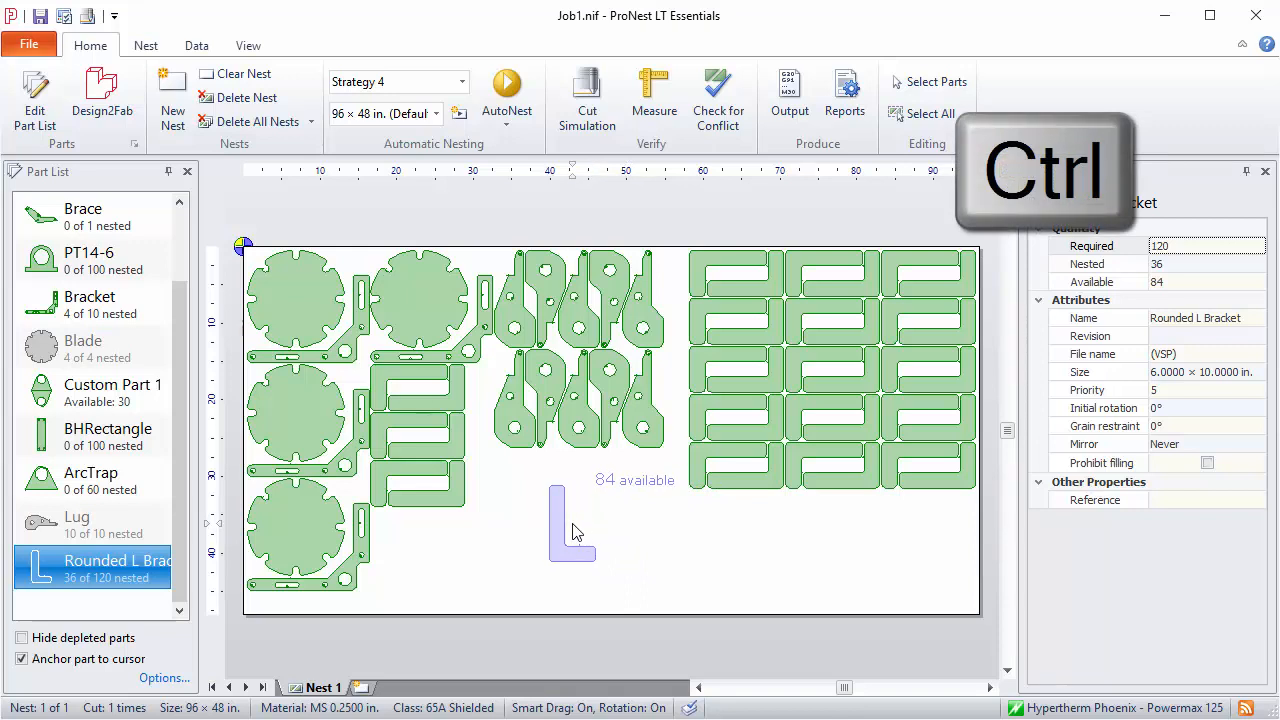
pyautogui.keyDown('ctrl'); pyautogui.moveTo(576, 532); pyautogui.dragTo(980, 604); pyautogui.keyUp('ctrl')
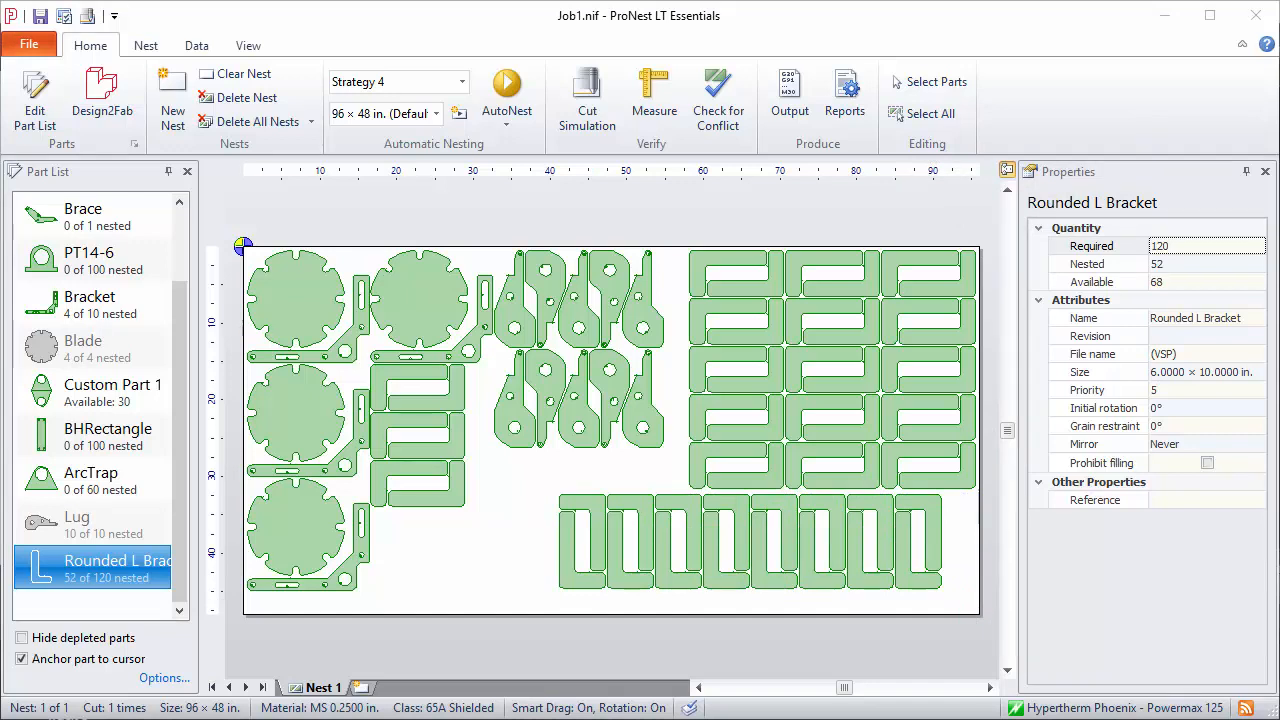